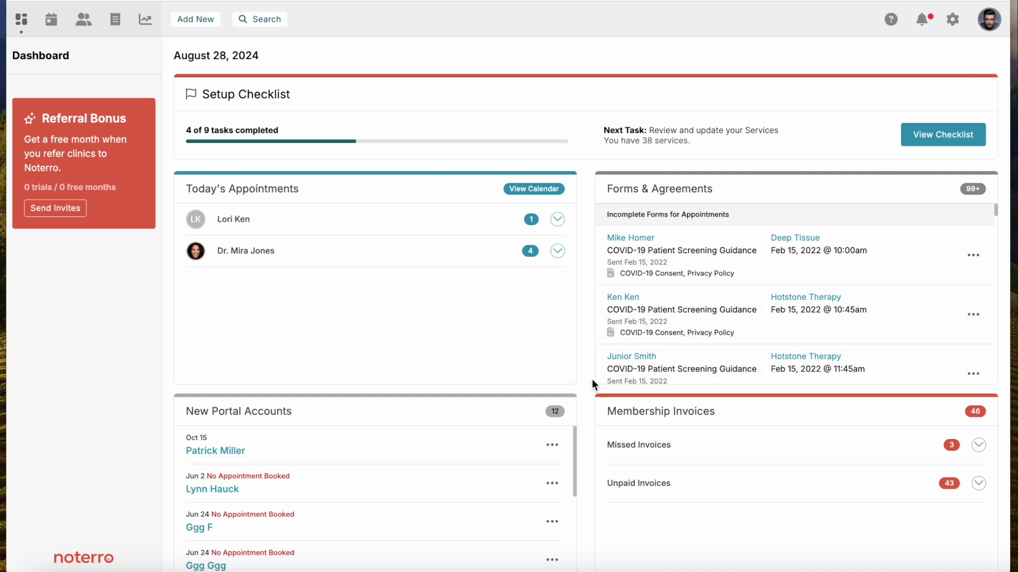
# Step: Expand and collapse a practitioner's draft clinical notes list on the dashboard
pyautogui.scroll(-5, 591, 380)
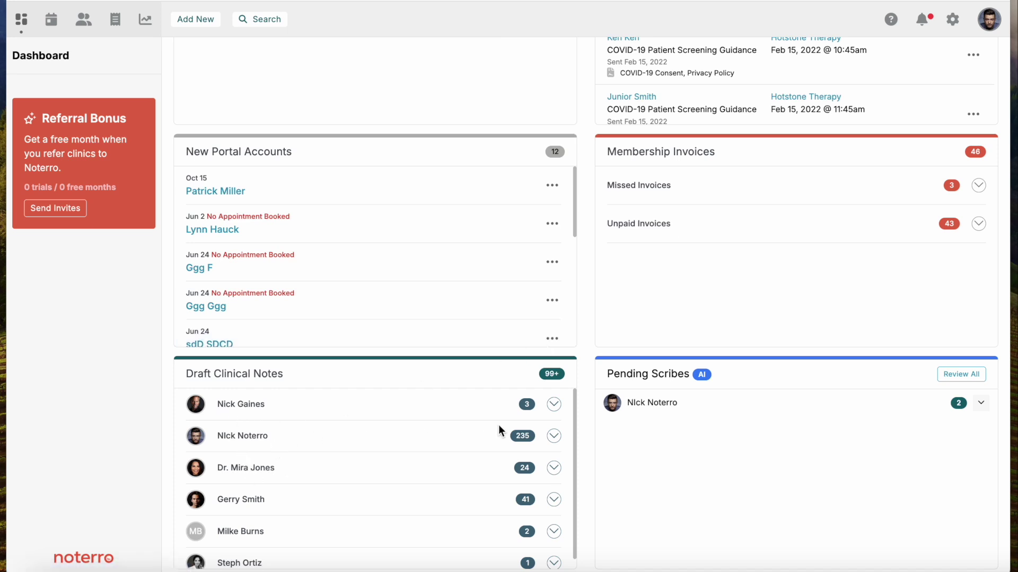
pyautogui.click(554, 407)
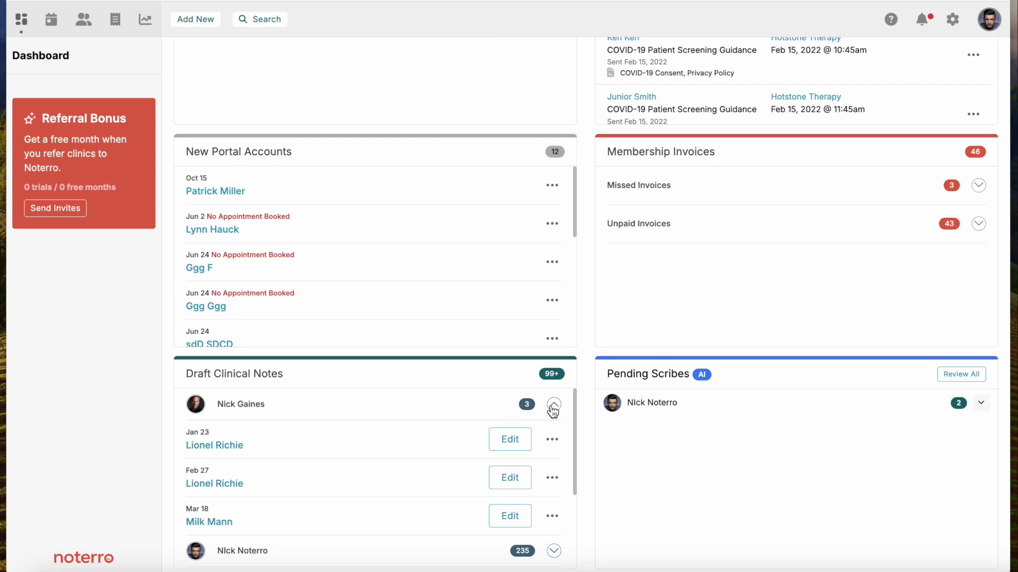
pyautogui.click(553, 405)
pyautogui.scroll(5, 565, 183)
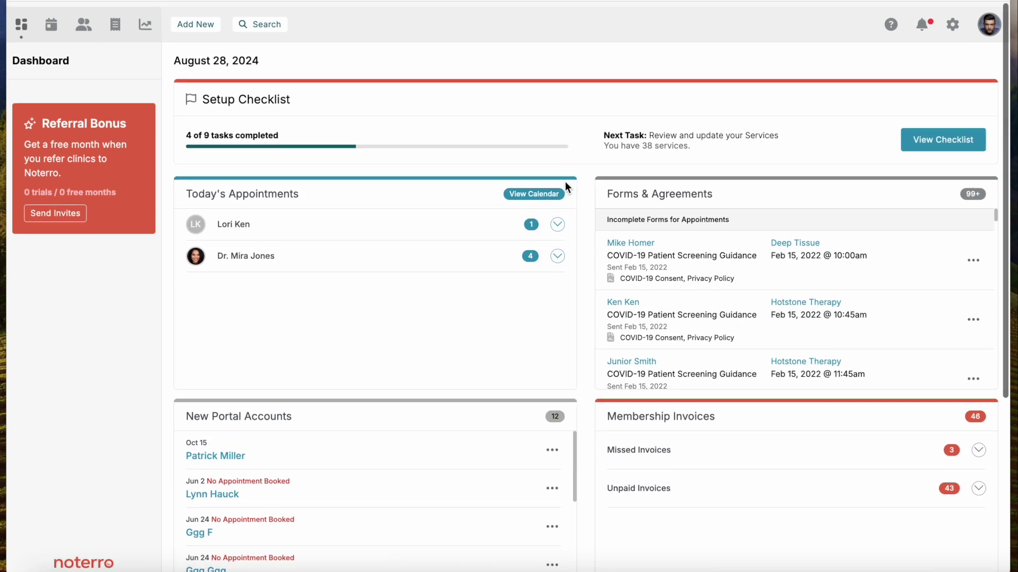
# Step: Open the Templates settings and scroll through to the six in-use clinical note templates
pyautogui.click(954, 21)
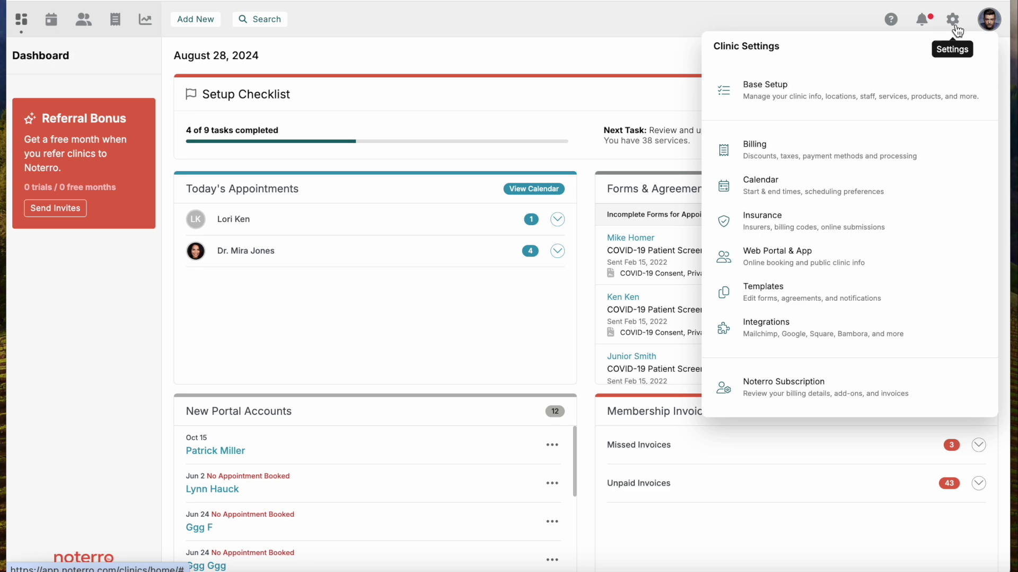
pyautogui.click(777, 292)
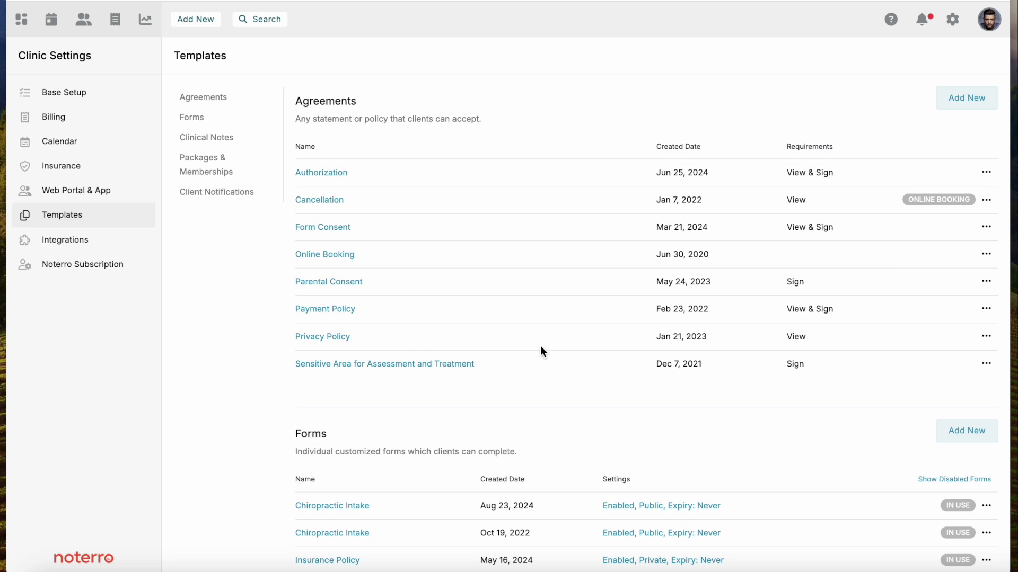
pyautogui.scroll(-5, 541, 351)
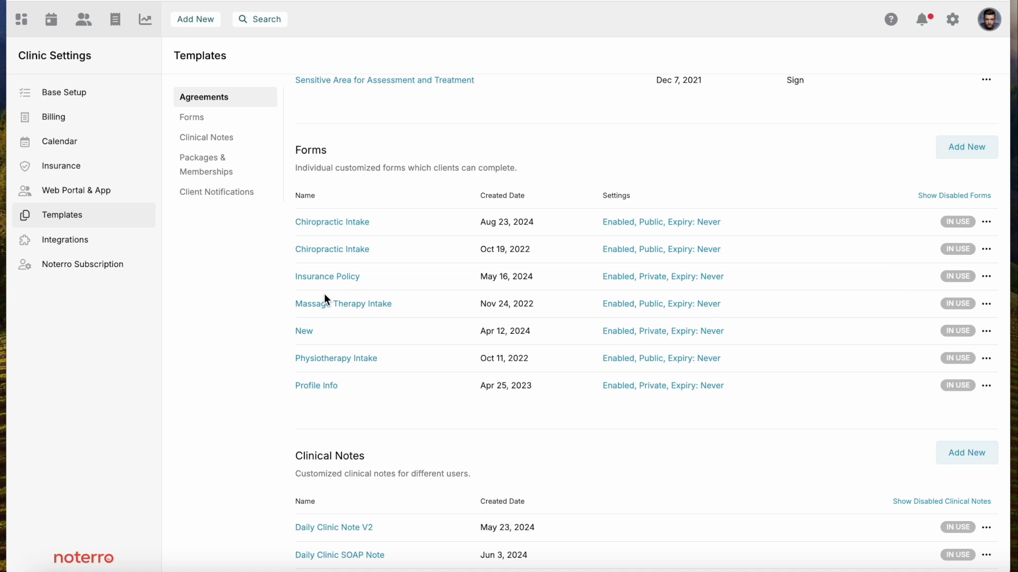
pyautogui.scroll(-5, 354, 360)
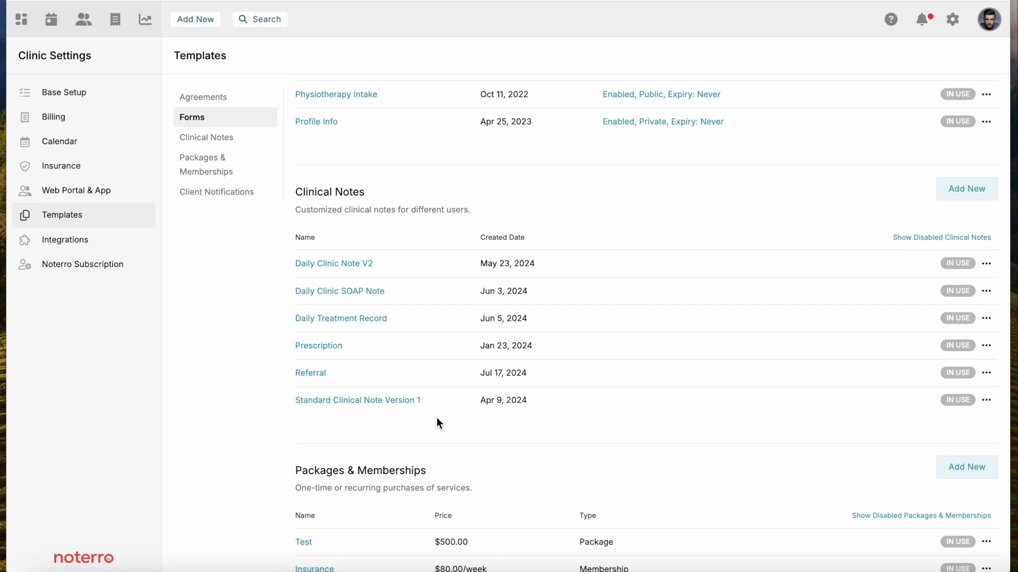
pyautogui.scroll(3, 440, 365)
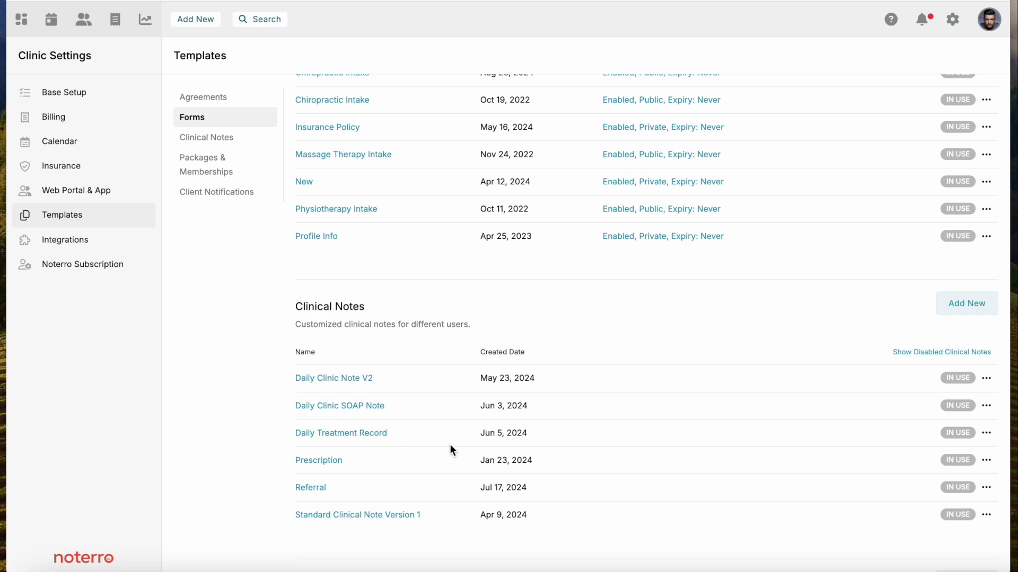
pyautogui.scroll(1, 418, 330)
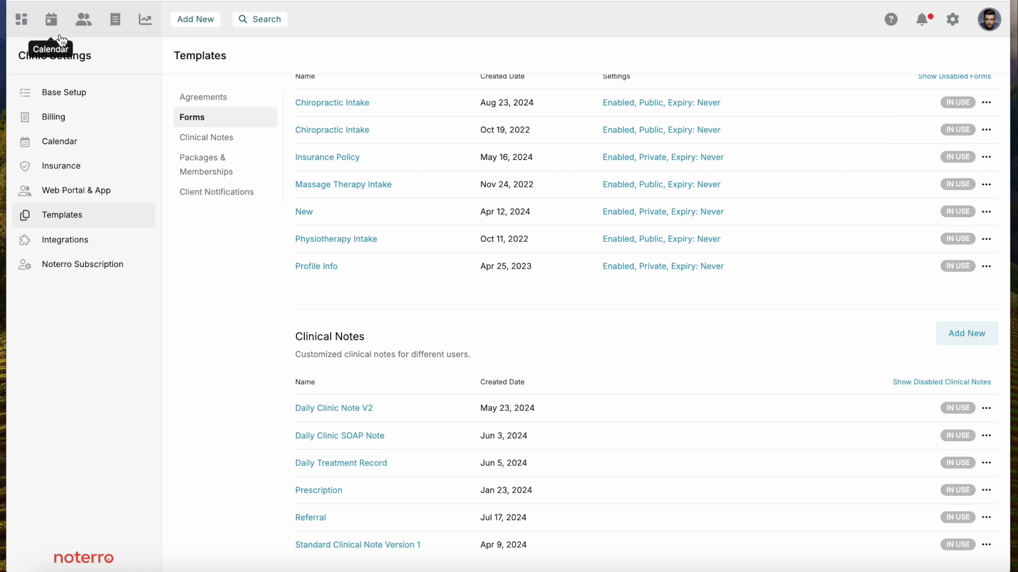
# Step: Change your user role from Admin to Practitioner from the account menu
pyautogui.click(988, 23)
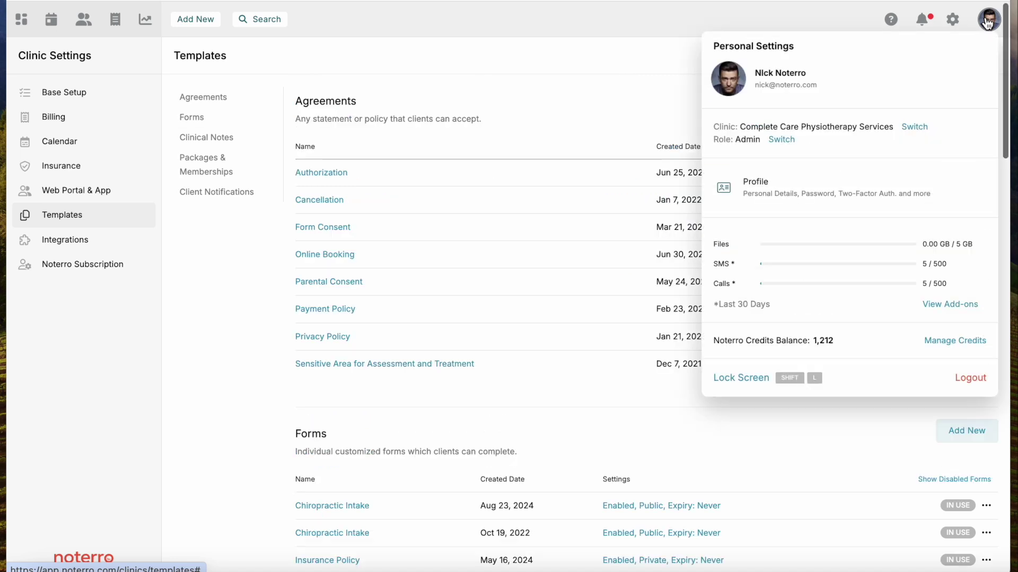
pyautogui.click(790, 144)
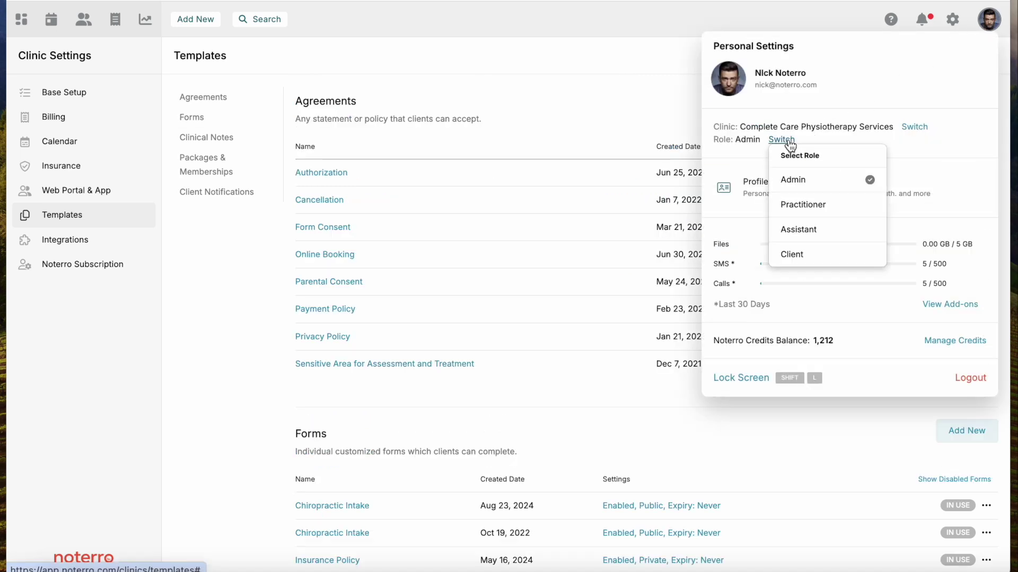
pyautogui.click(797, 211)
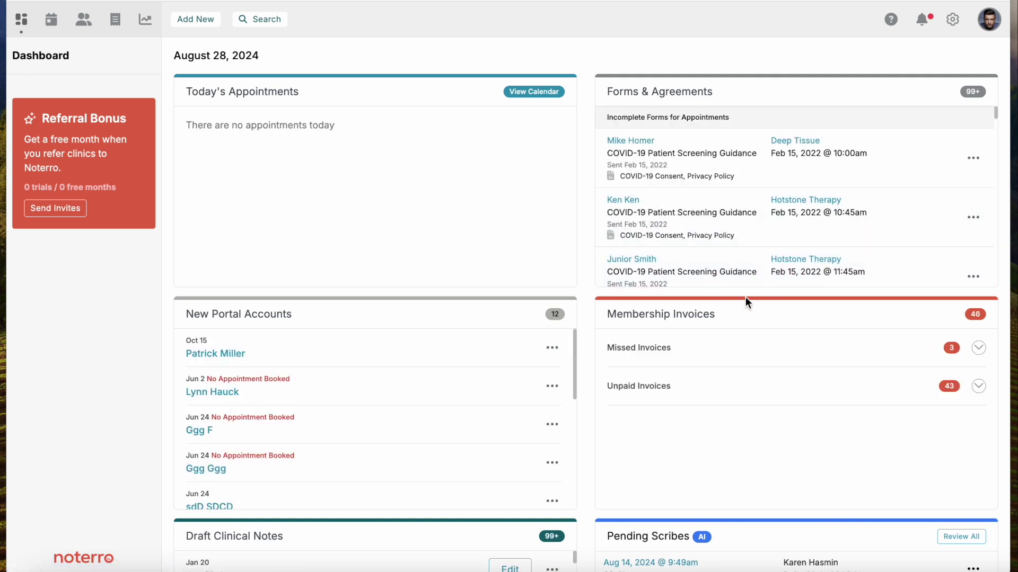
# Step: Show your own week calendar and open Thursday Aug 29's 4–5pm On-going Therapy appointment
pyautogui.click(50, 27)
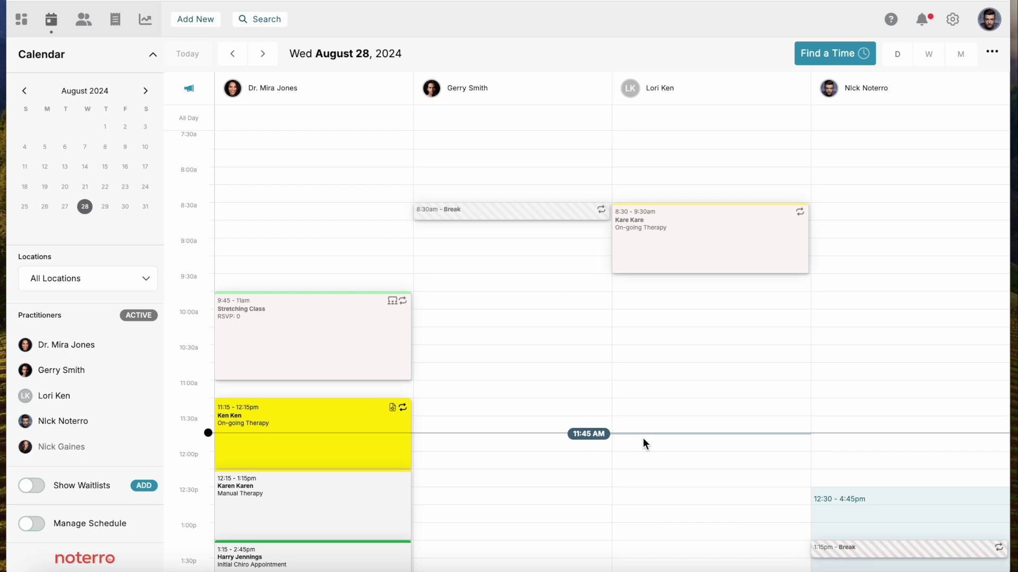
pyautogui.click(41, 424)
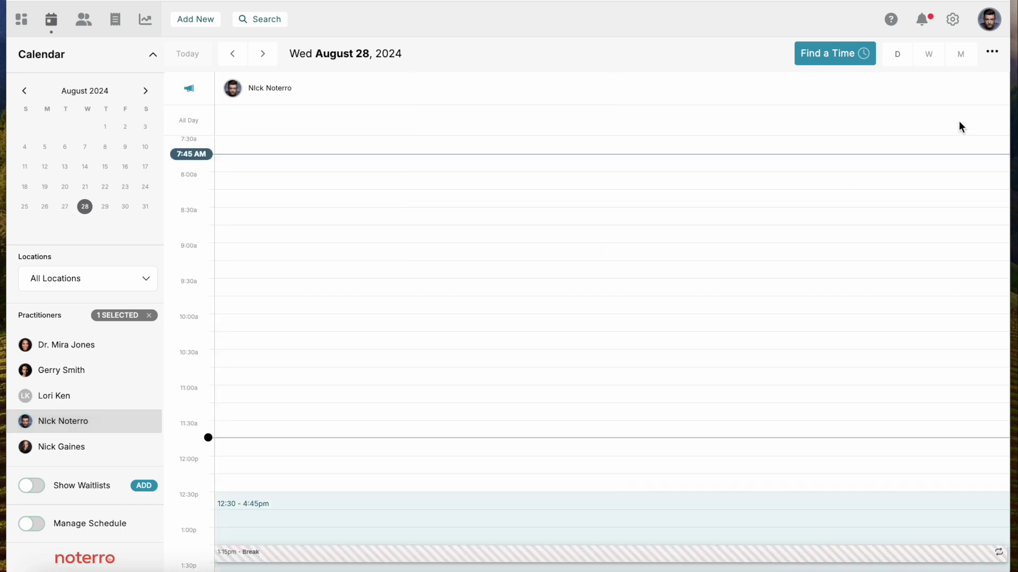
pyautogui.click(928, 56)
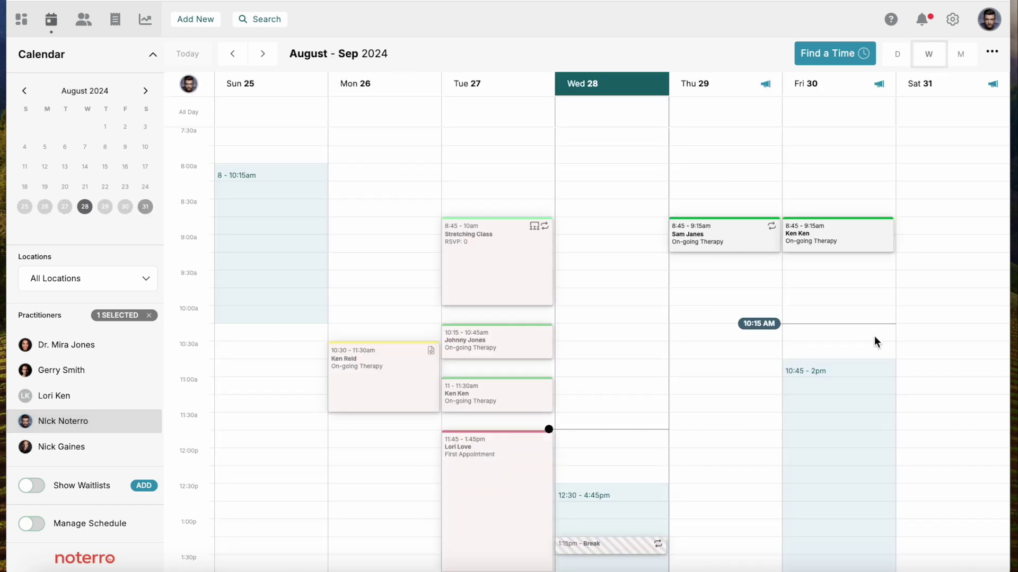
pyautogui.scroll(-7, 874, 339)
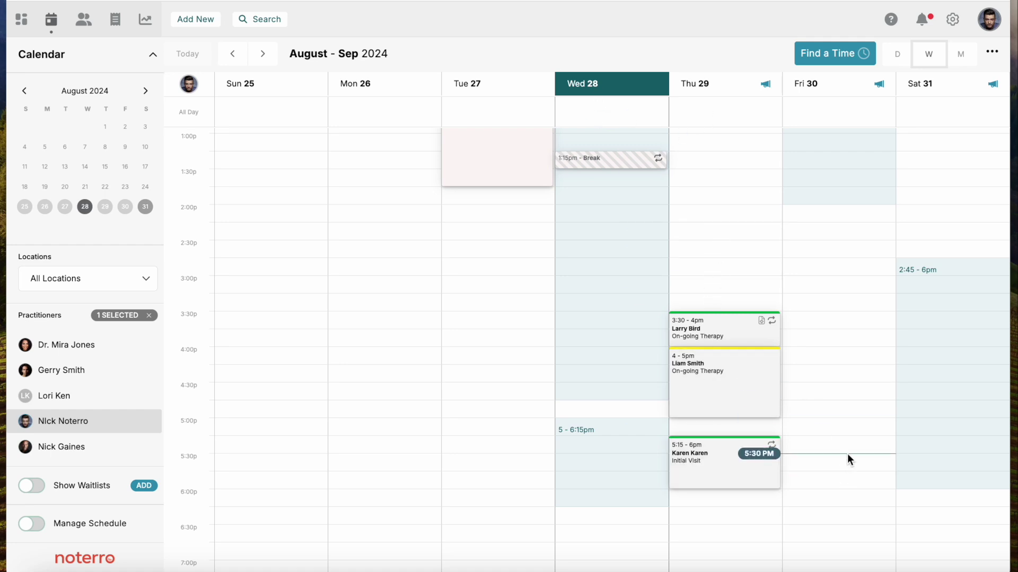
pyautogui.click(732, 394)
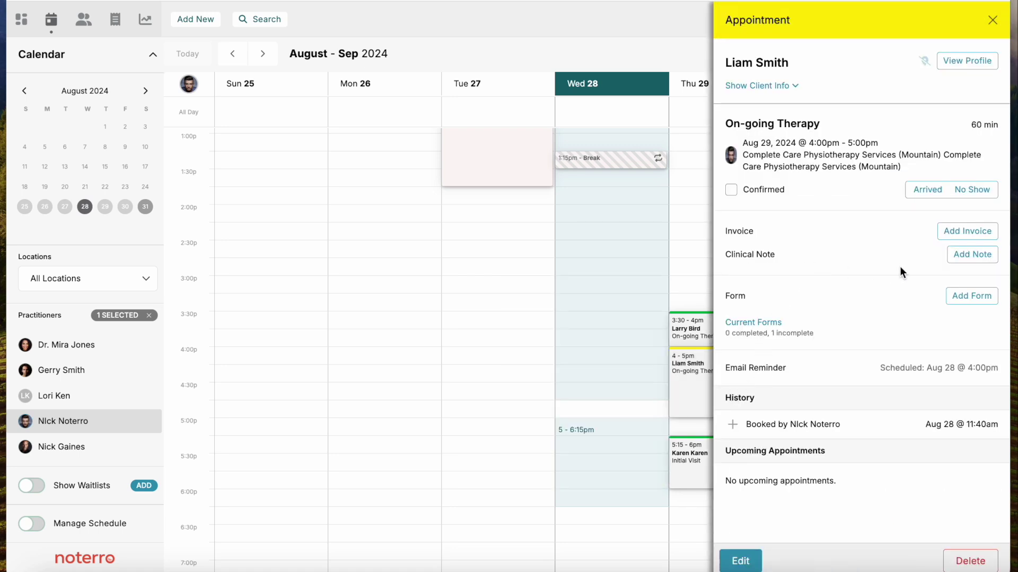
# Step: Add a Daily Clinic SOAP Note template as the appointment's clinical note
pyautogui.click(972, 256)
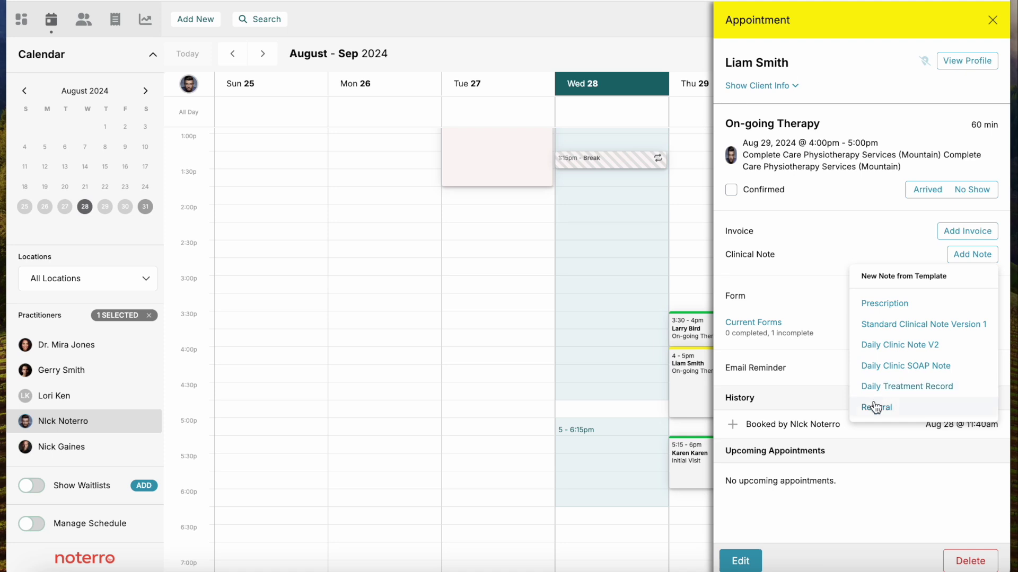
pyautogui.click(883, 367)
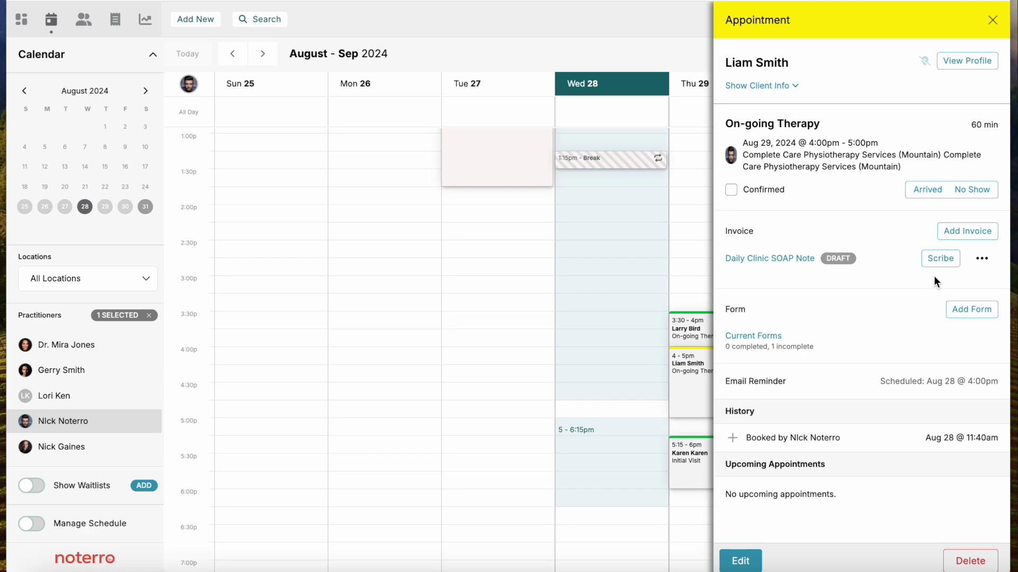
pyautogui.click(943, 261)
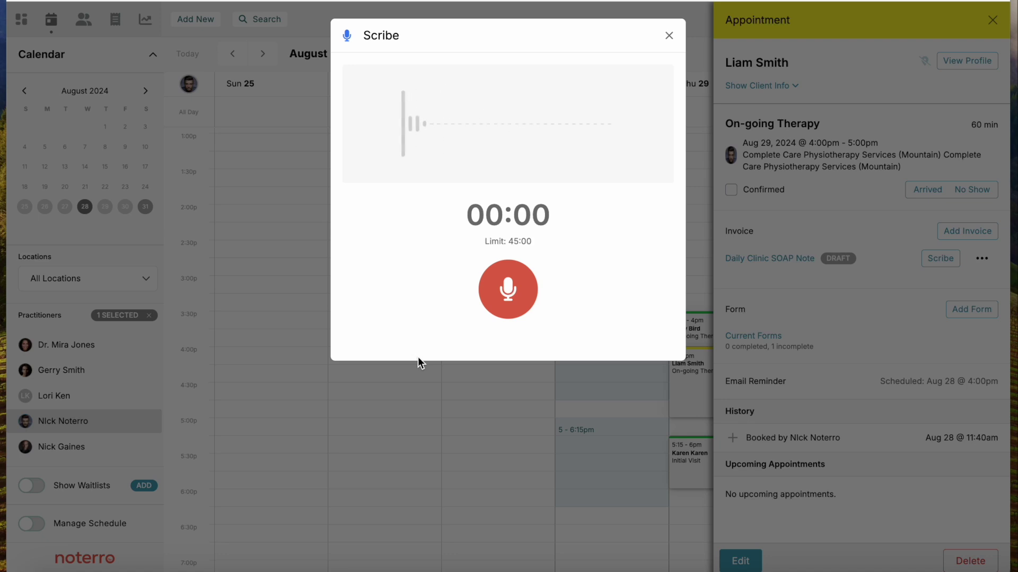
pyautogui.click(671, 37)
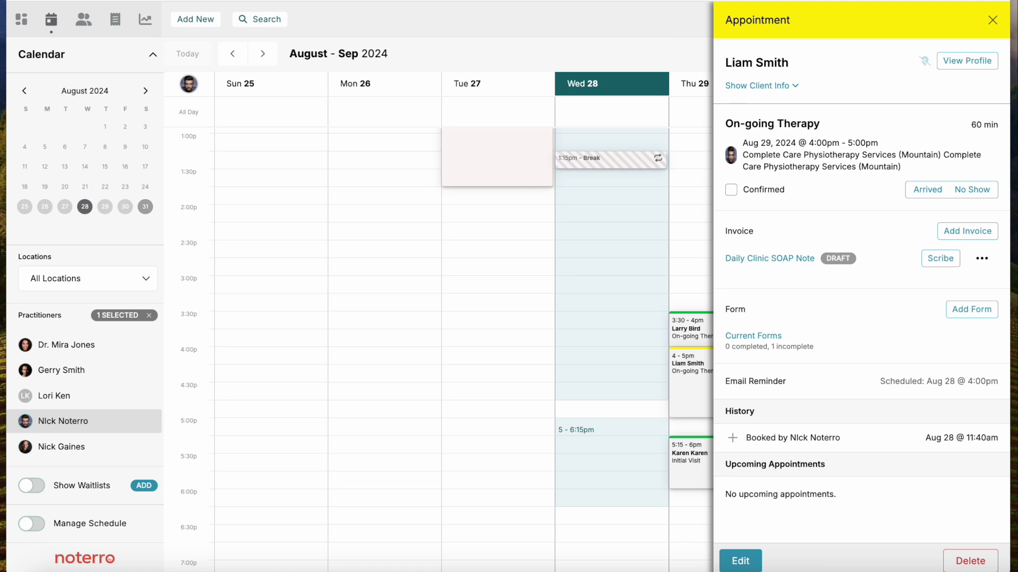
# Step: Review the Duplicate and Template note options for Thursday's 5:15 Initial Visit, then close it
pyautogui.click(992, 24)
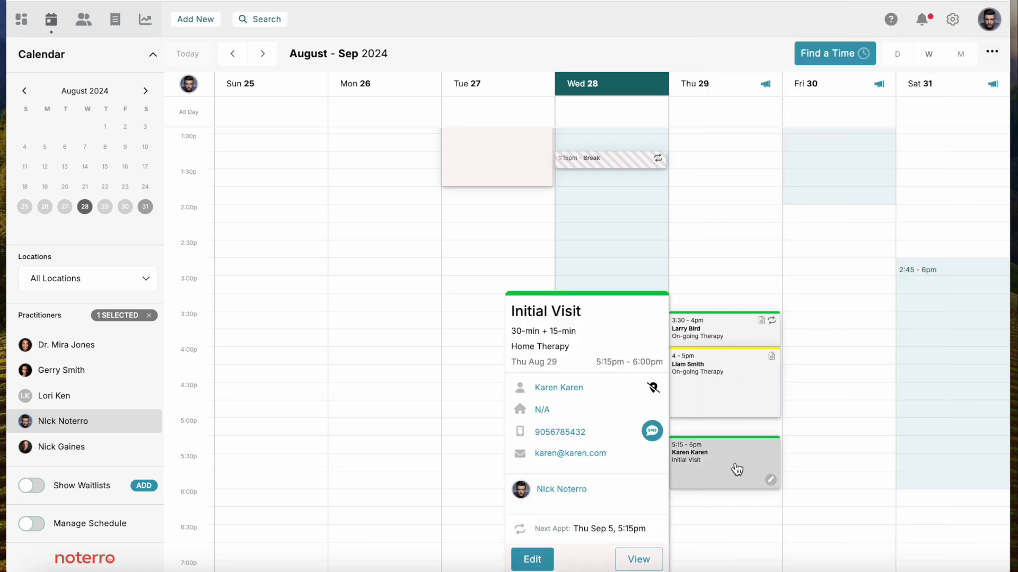
pyautogui.click(736, 470)
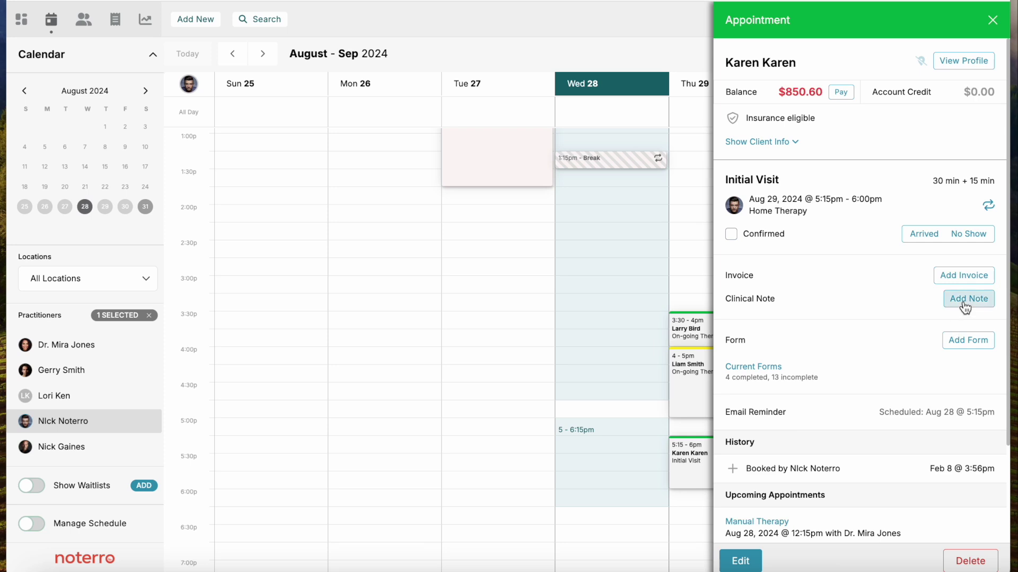
pyautogui.click(964, 300)
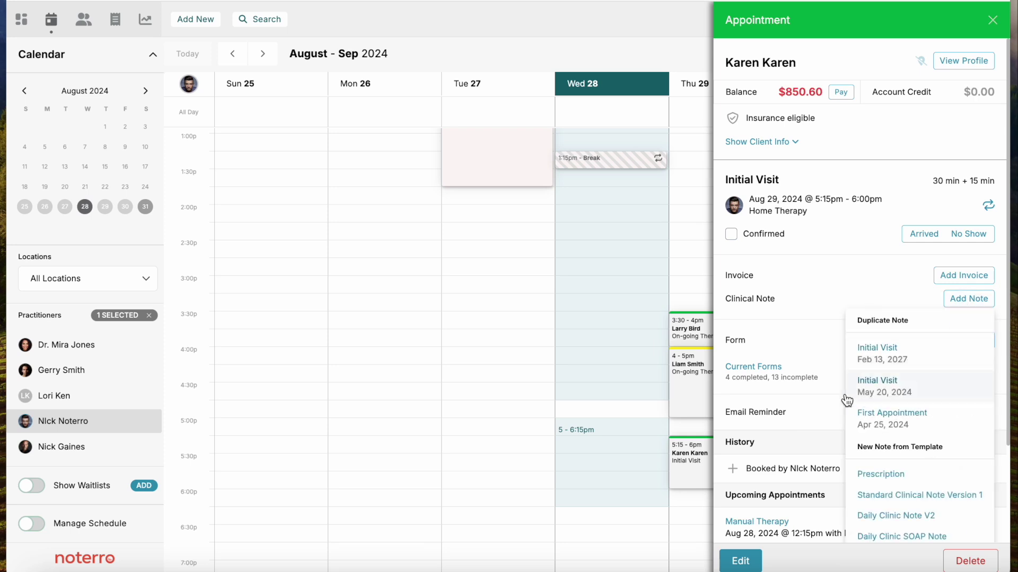
pyautogui.scroll(-1, 834, 392)
pyautogui.scroll(-3, 834, 392)
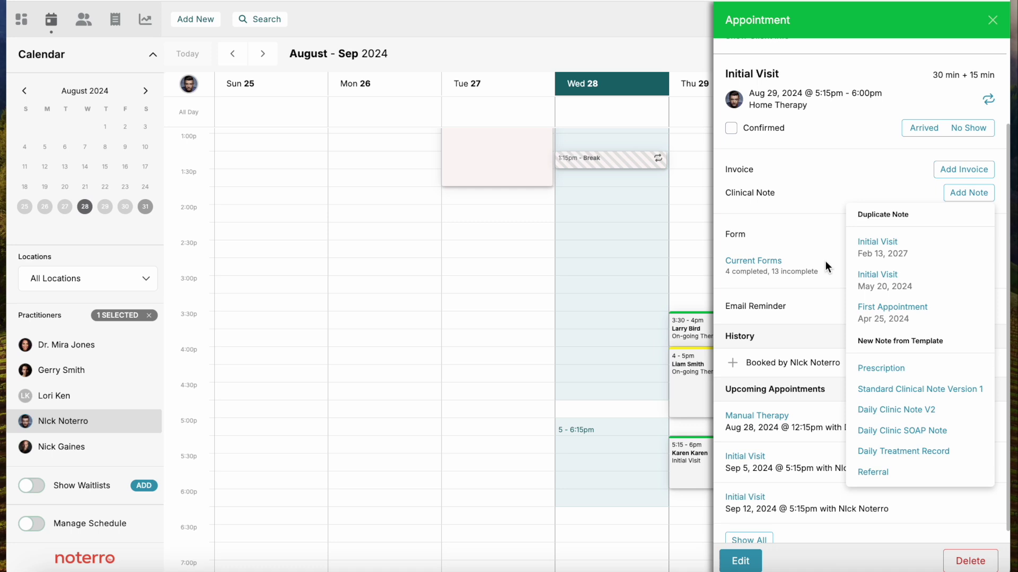
pyautogui.click(809, 221)
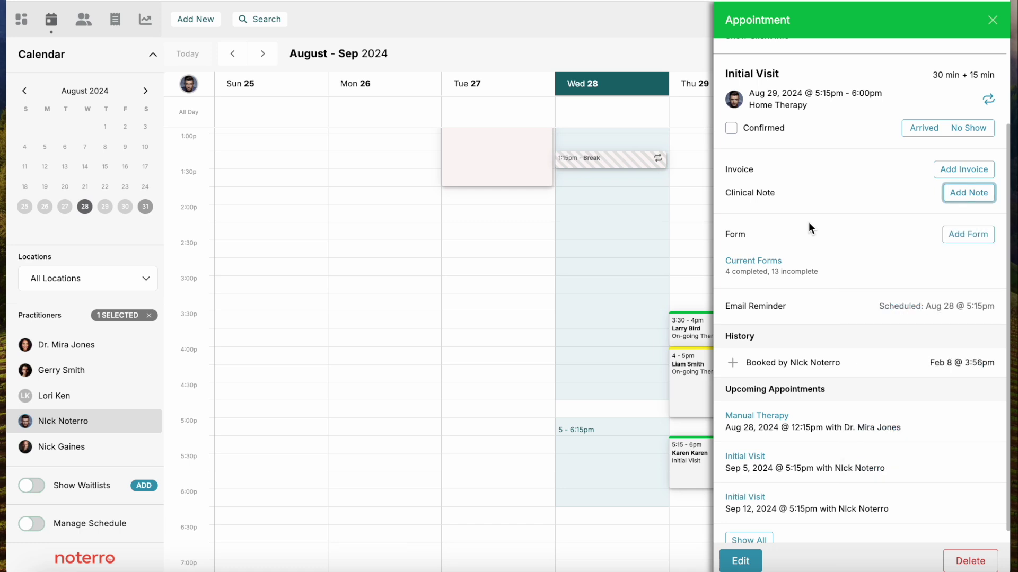
pyautogui.click(992, 22)
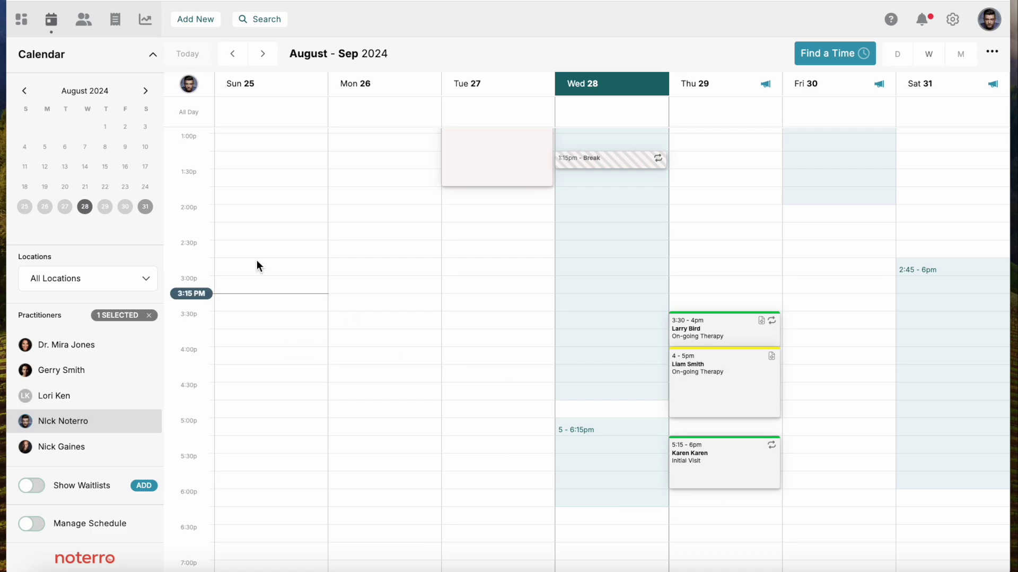
# Step: Show the dashboard's Draft Clinical Notes and Pending Scribes cards
pyautogui.click(22, 21)
pyautogui.scroll(-3, 443, 289)
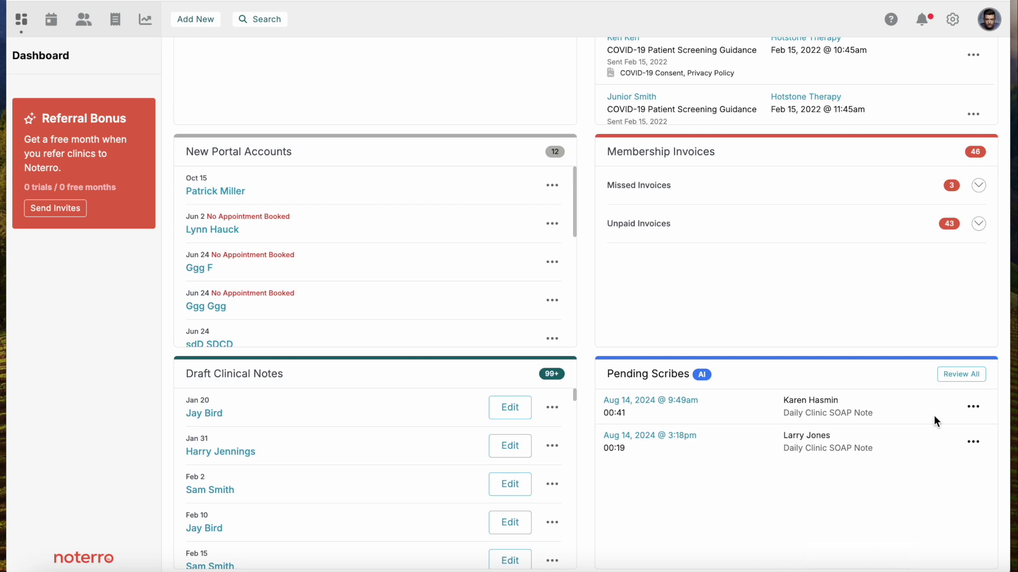
pyautogui.click(943, 379)
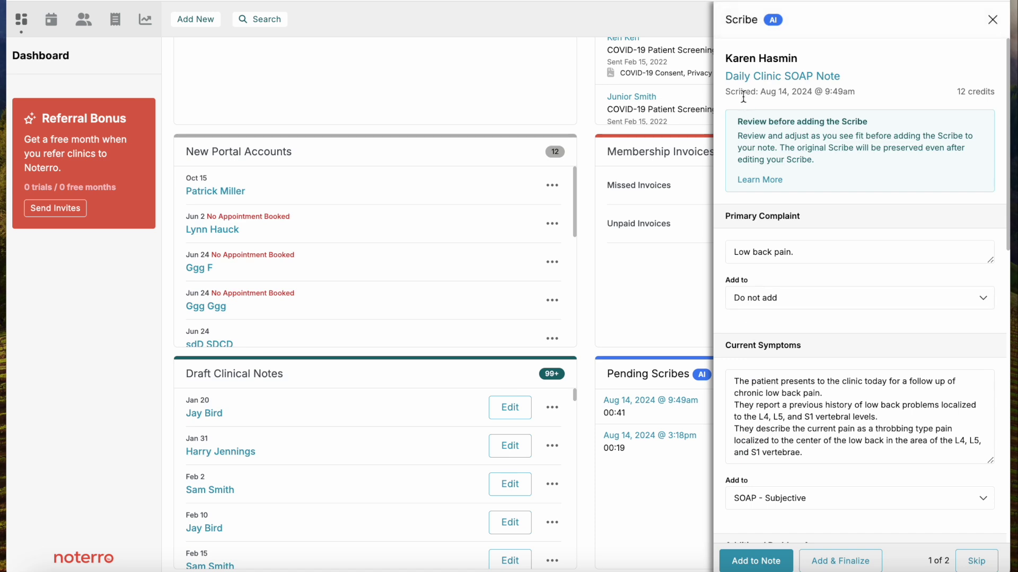
pyautogui.scroll(-5, 767, 453)
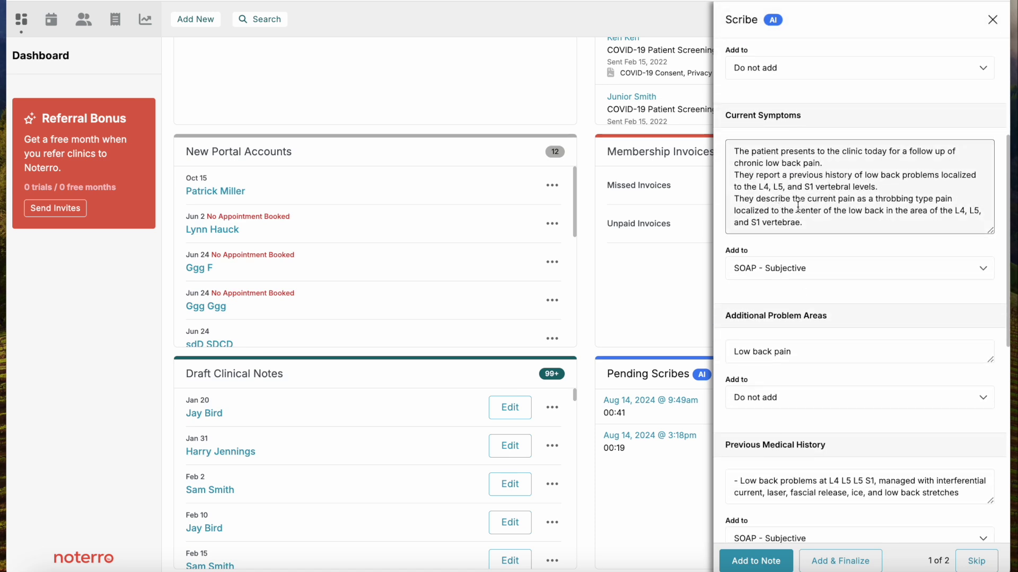
pyautogui.scroll(-1, 830, 314)
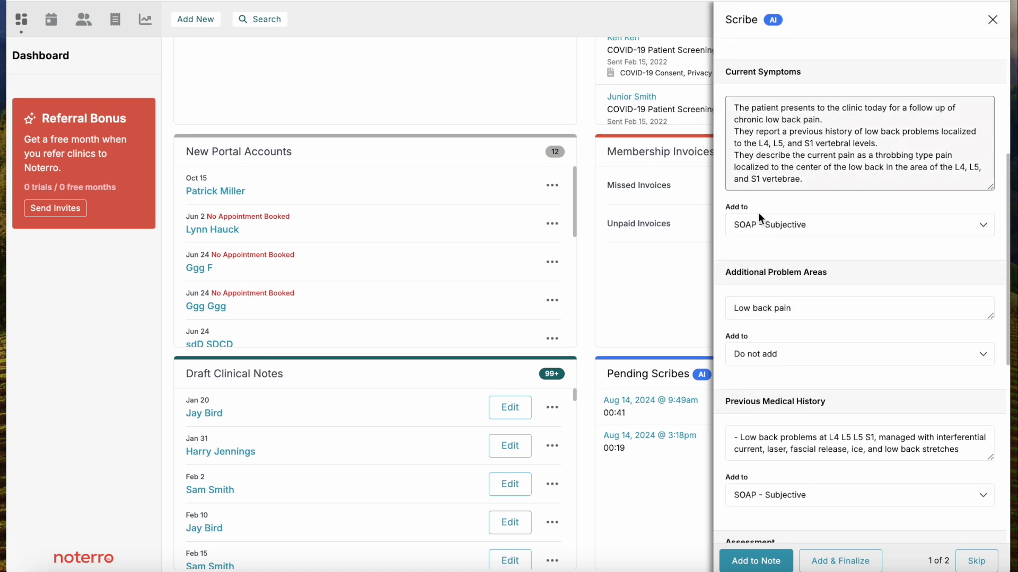
pyautogui.scroll(-1, 794, 239)
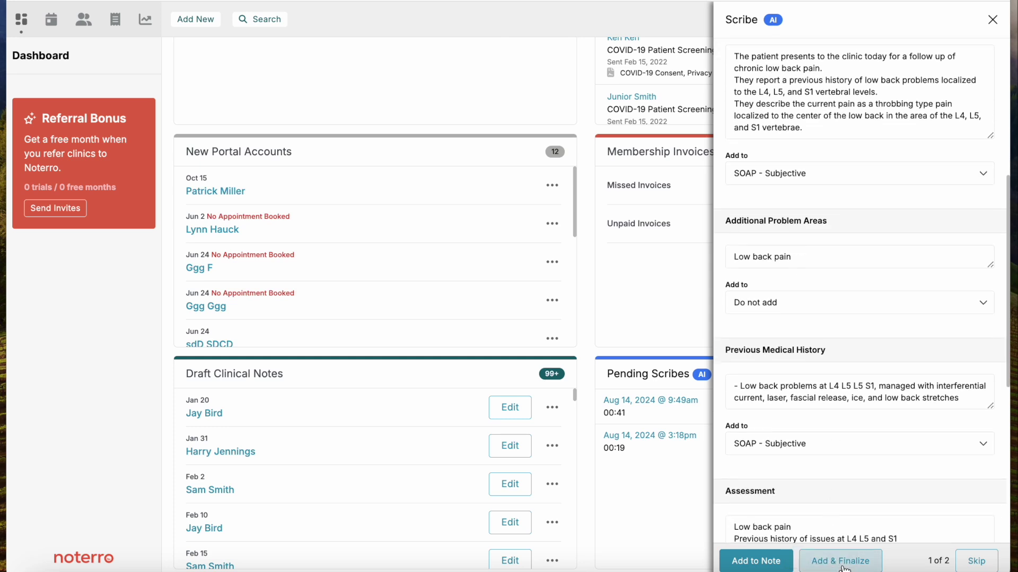
pyautogui.click(993, 21)
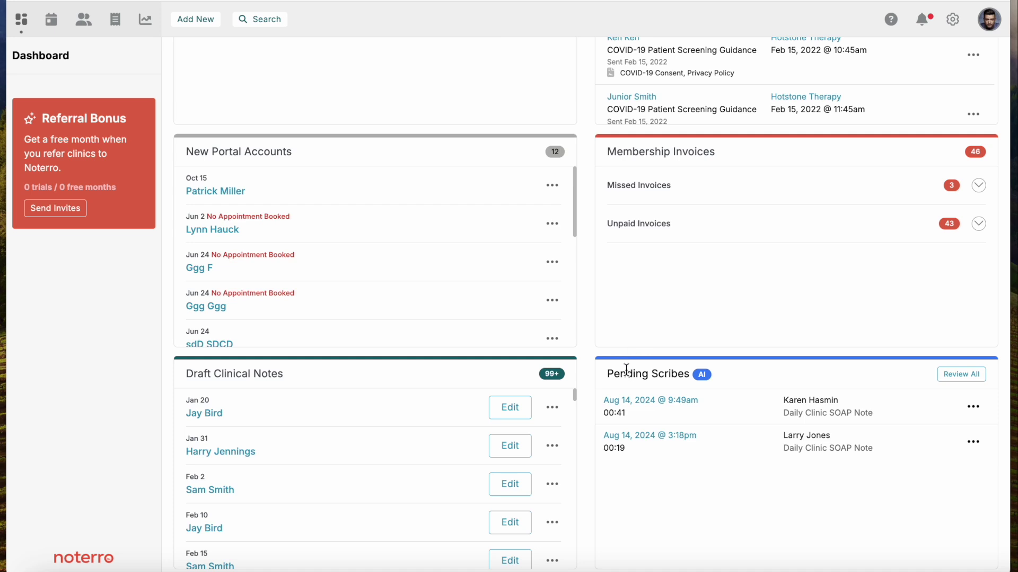
# Step: Open the profile Snapshot of the client in Thursday's 4 pm On-going Therapy appointment
pyautogui.click(51, 23)
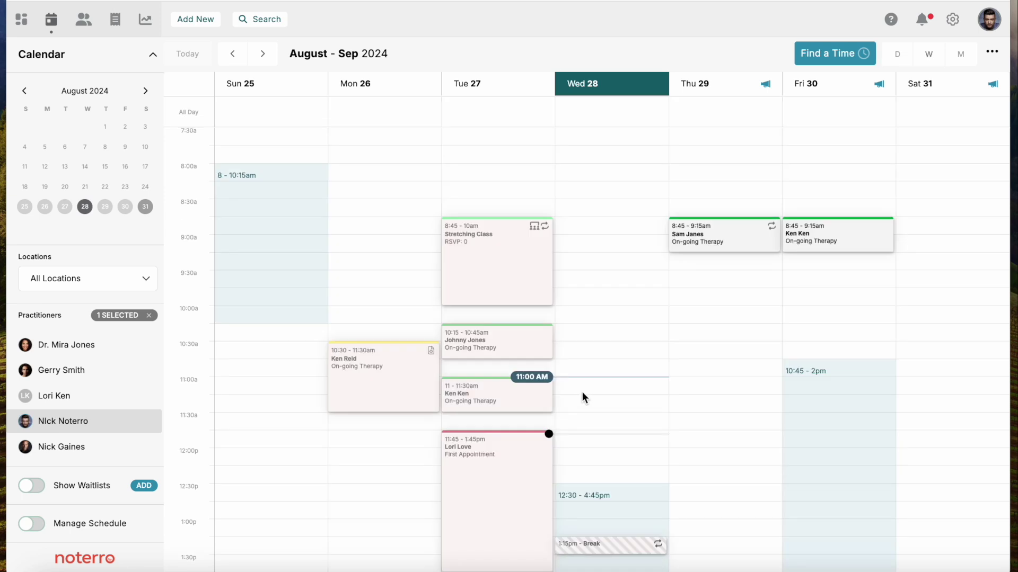
pyautogui.scroll(-8, 590, 389)
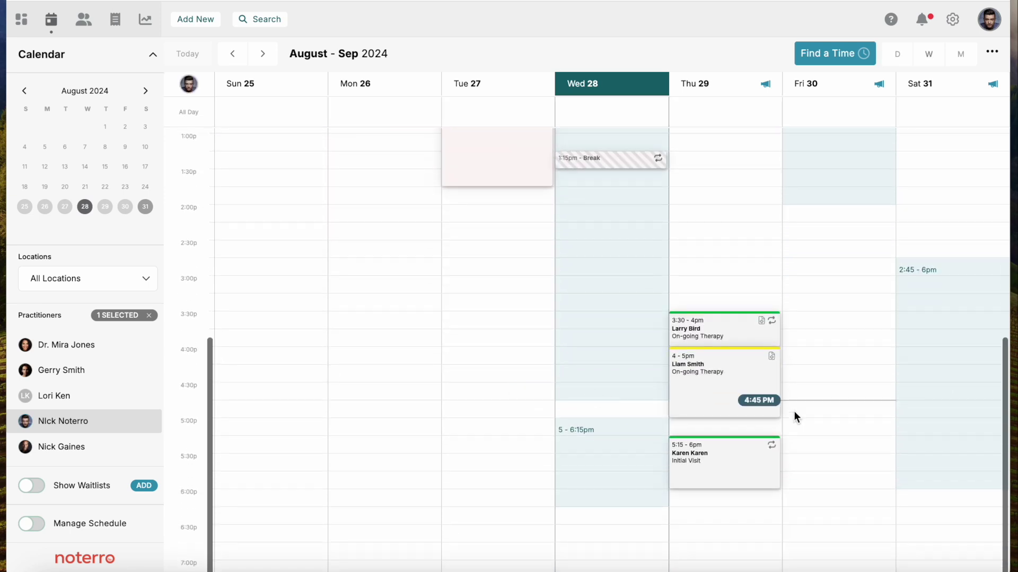
pyautogui.click(741, 393)
pyautogui.click(739, 391)
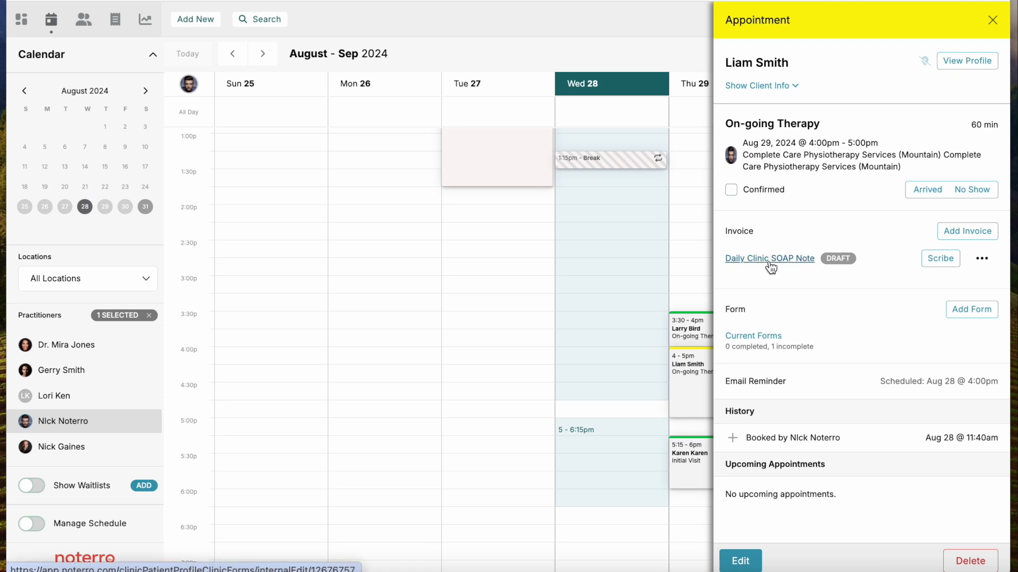
pyautogui.click(963, 69)
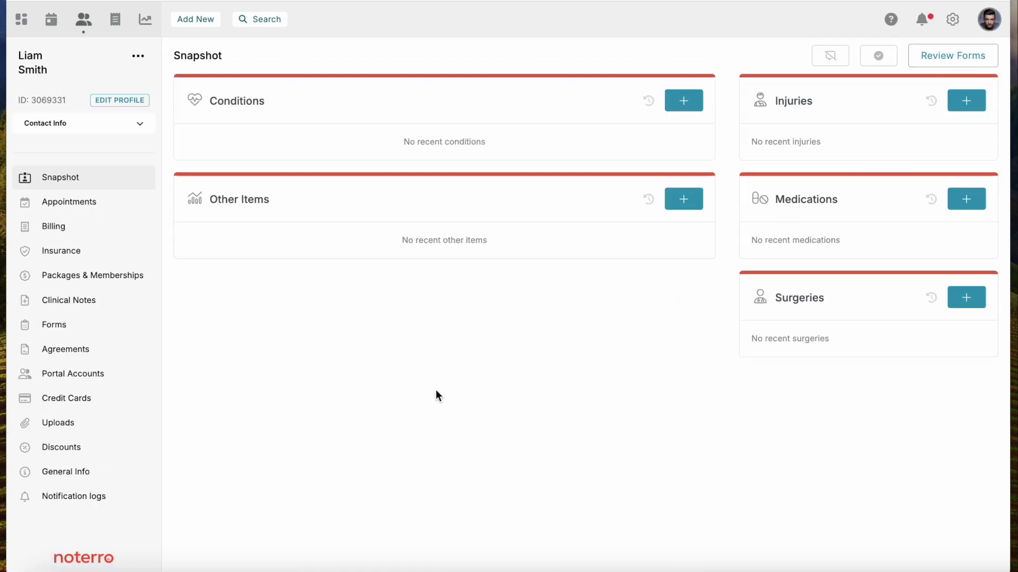
# Step: Show the client's clinical notes and glance at the Add New template list
pyautogui.click(68, 301)
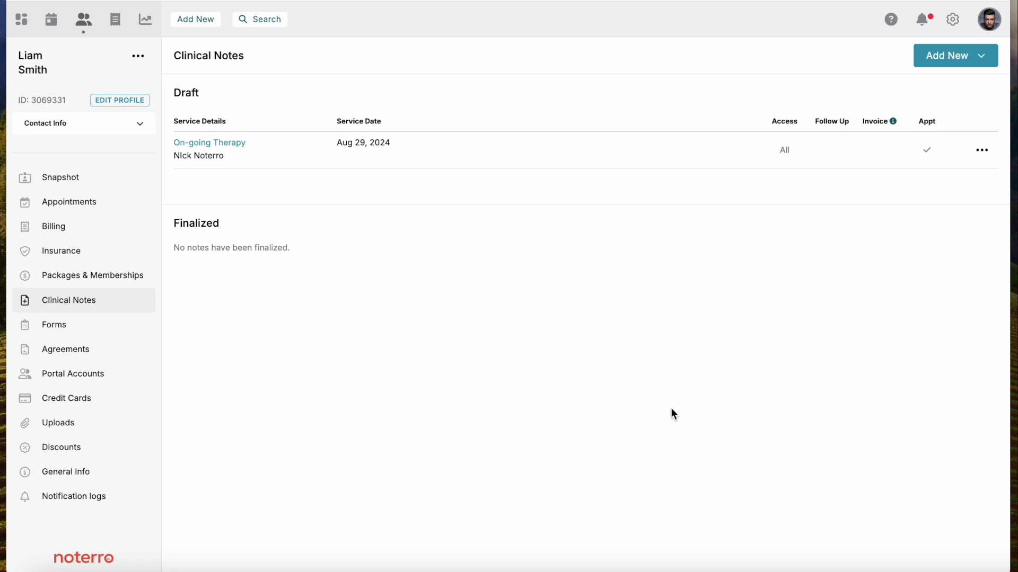
pyautogui.click(931, 55)
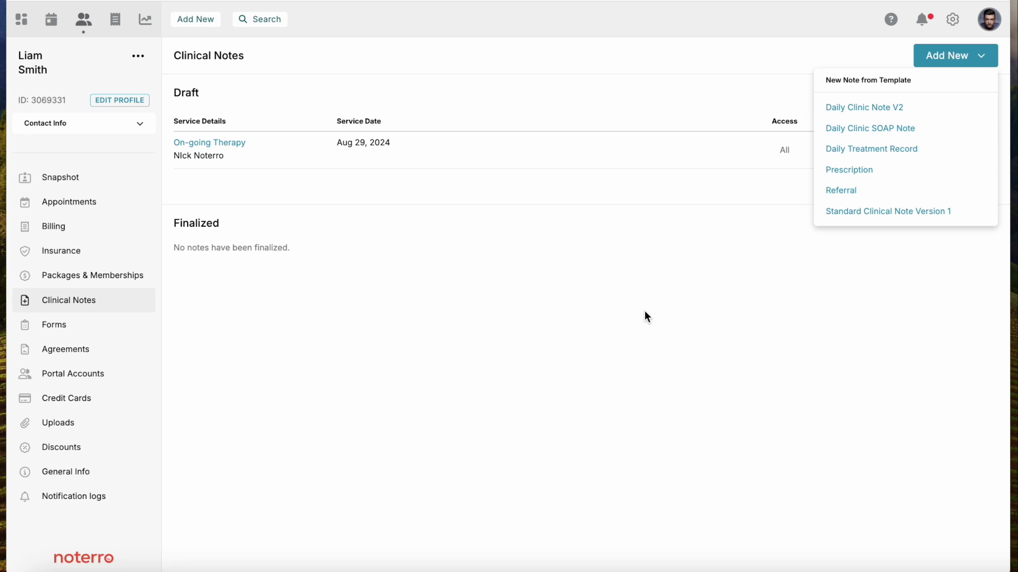
pyautogui.press('Escape')
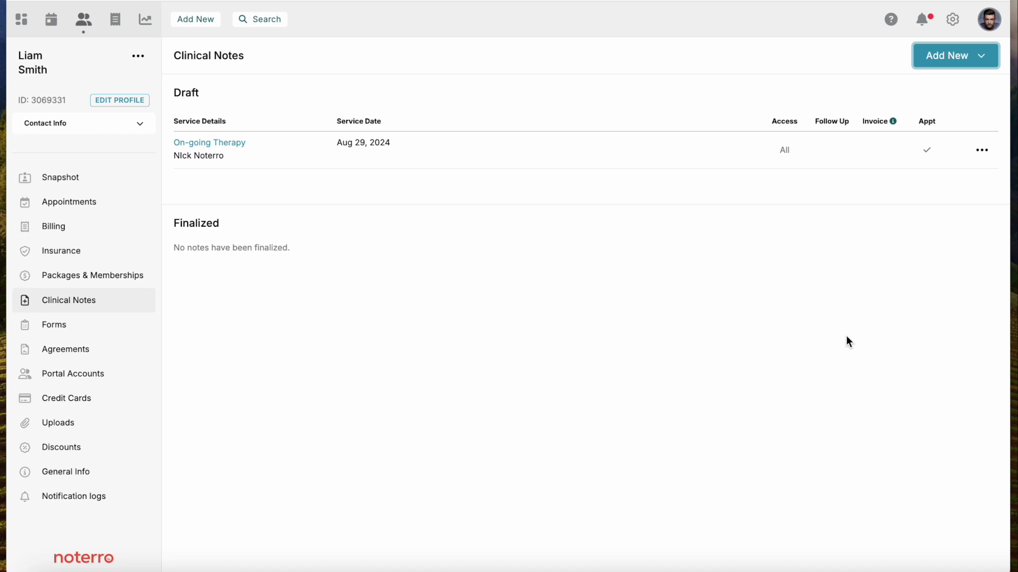
# Step: Open the Aug 29 On-going Therapy draft note and dismiss the AI Scribe recorder
pyautogui.click(208, 148)
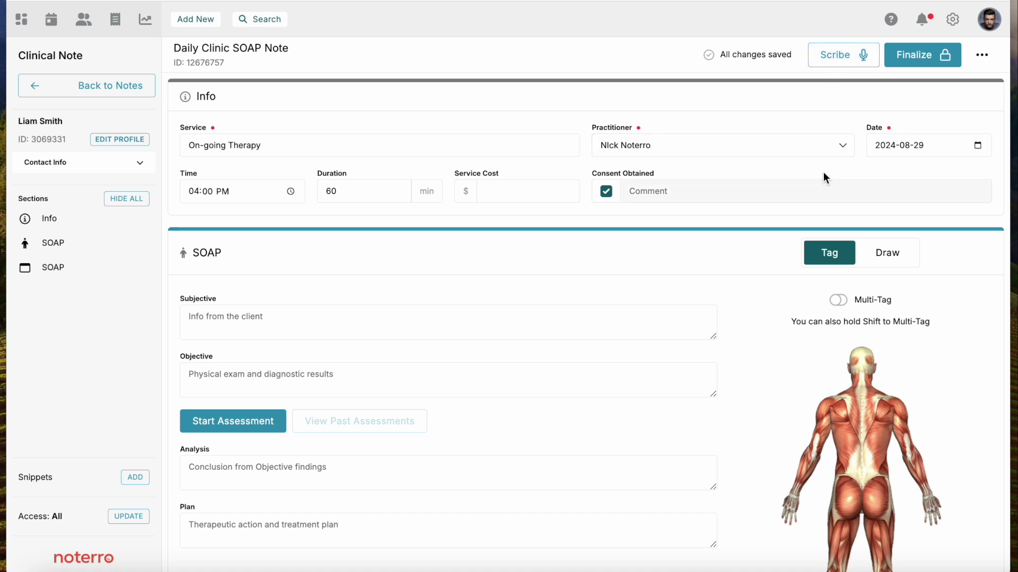
pyautogui.click(841, 56)
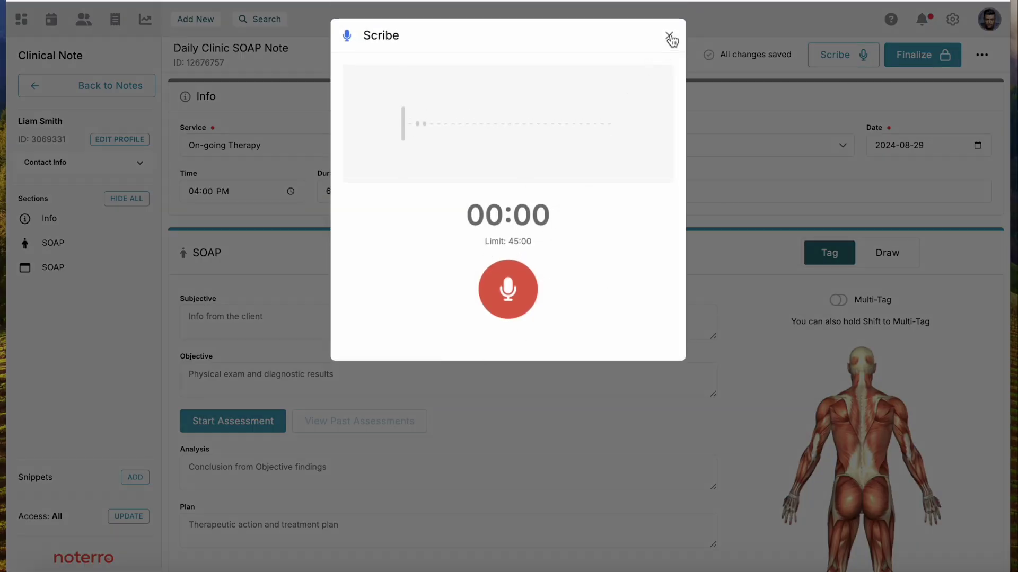
pyautogui.click(669, 36)
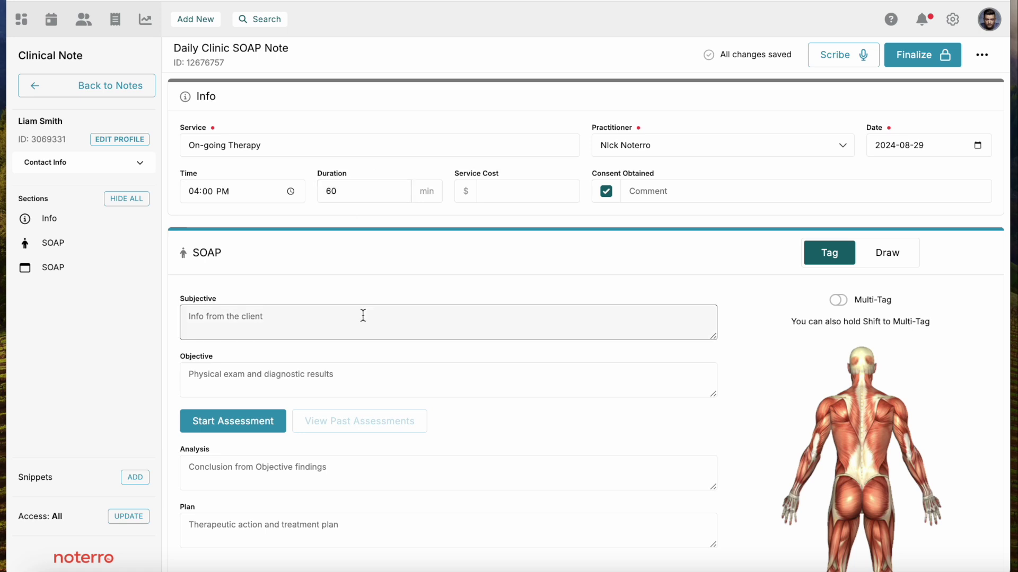
pyautogui.scroll(-2, 398, 284)
pyautogui.scroll(-2, 397, 279)
pyautogui.scroll(1, 189, 140)
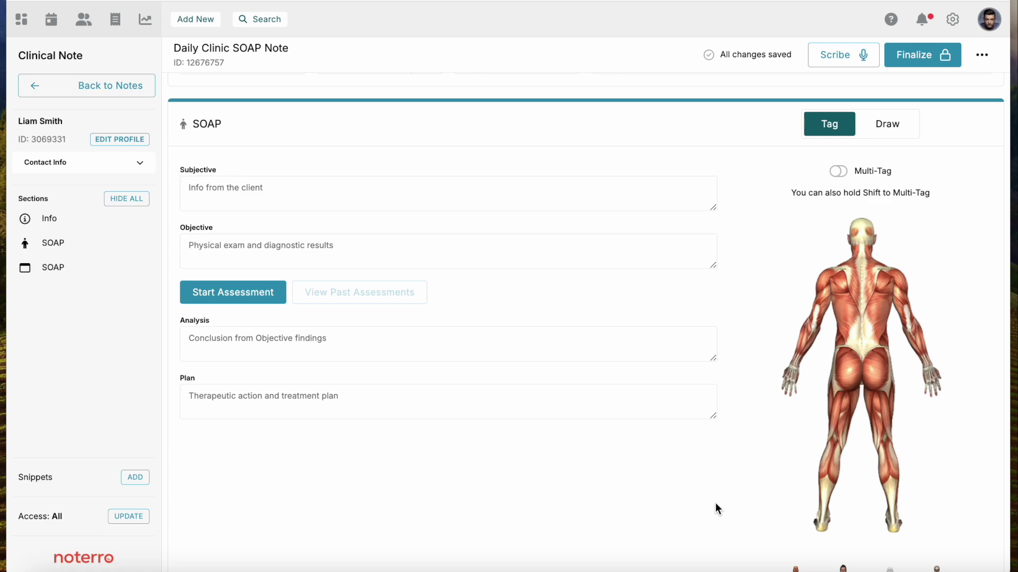
pyautogui.scroll(-10, 714, 506)
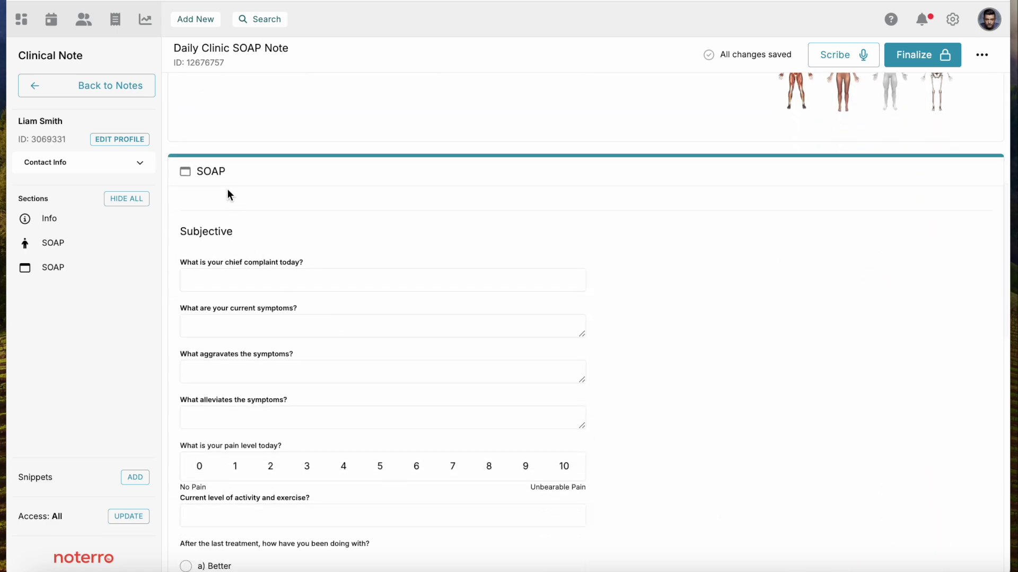
pyautogui.scroll(-2, 274, 192)
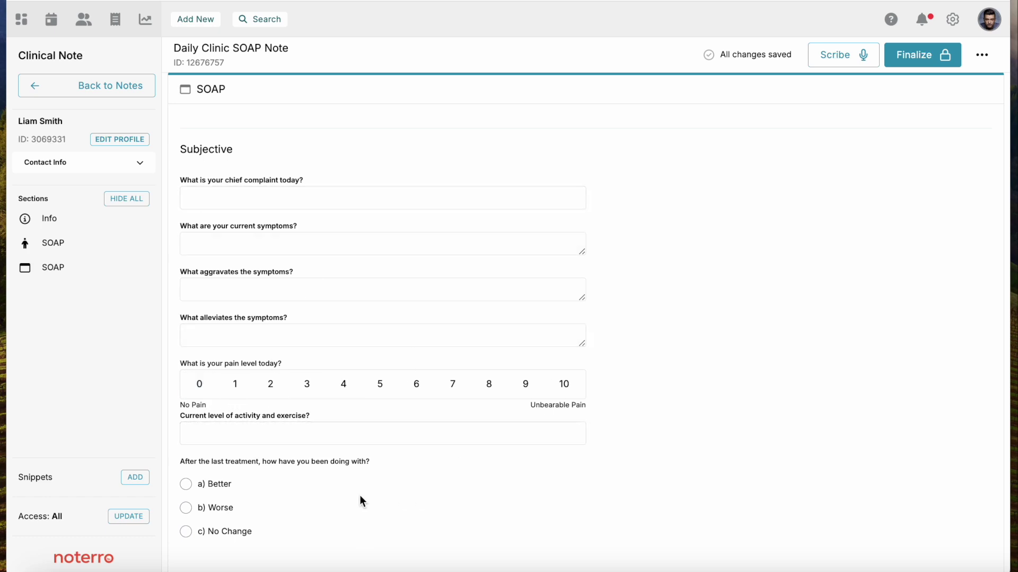
pyautogui.scroll(-2, 325, 494)
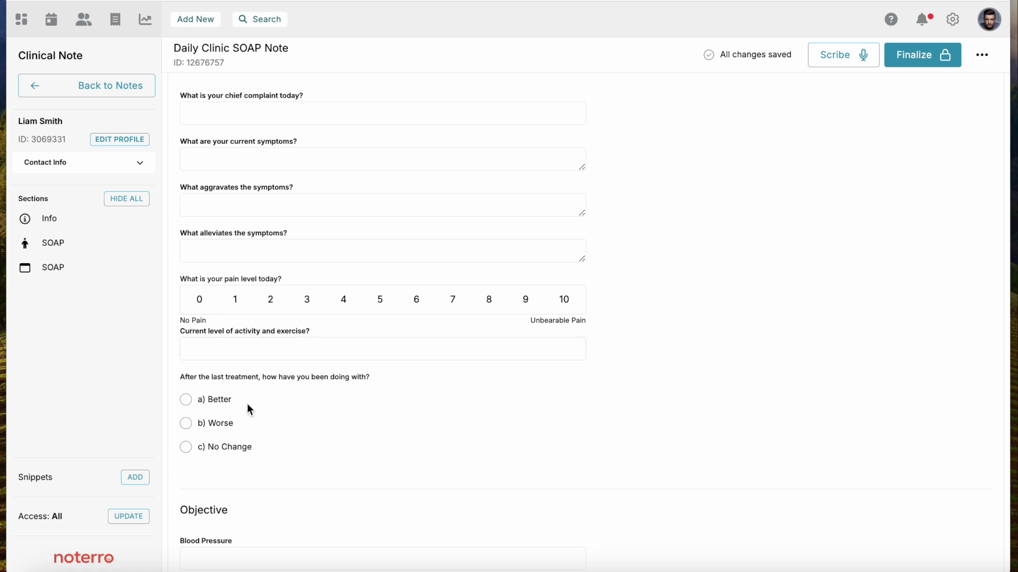
pyautogui.scroll(-2, 301, 431)
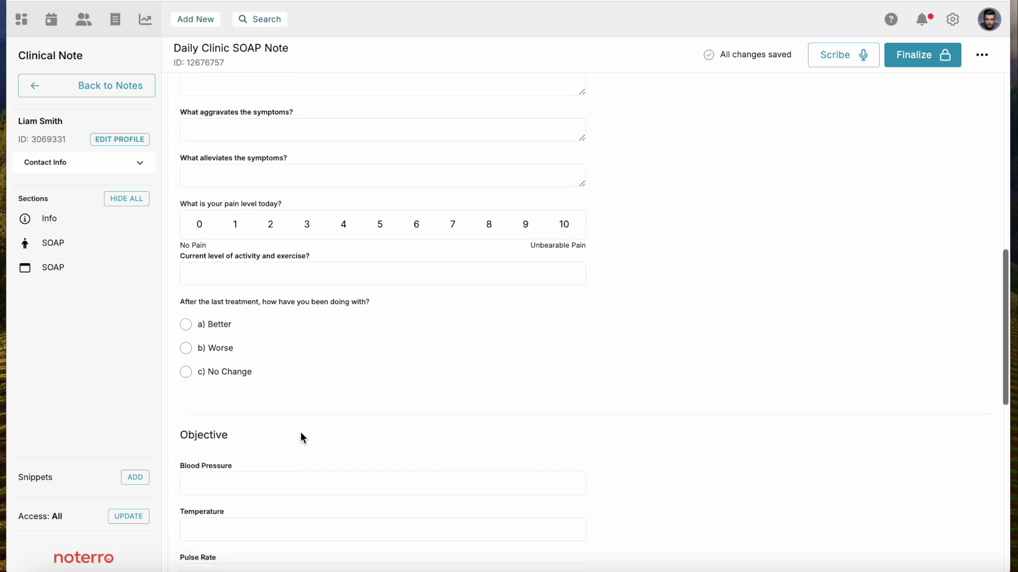
pyautogui.scroll(4, 300, 431)
pyautogui.scroll(3, 301, 431)
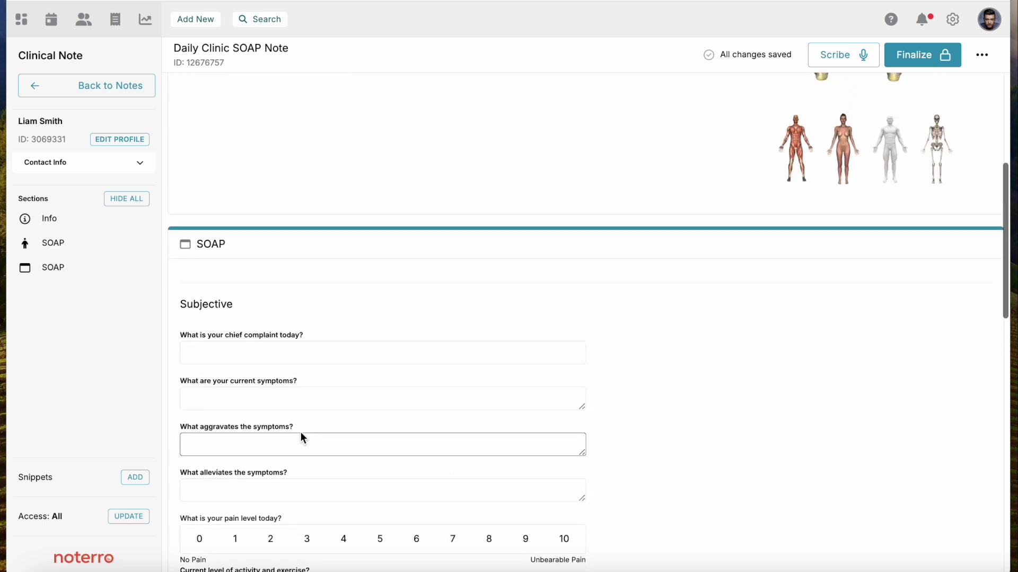
pyautogui.scroll(2, 301, 432)
pyautogui.scroll(6, 301, 431)
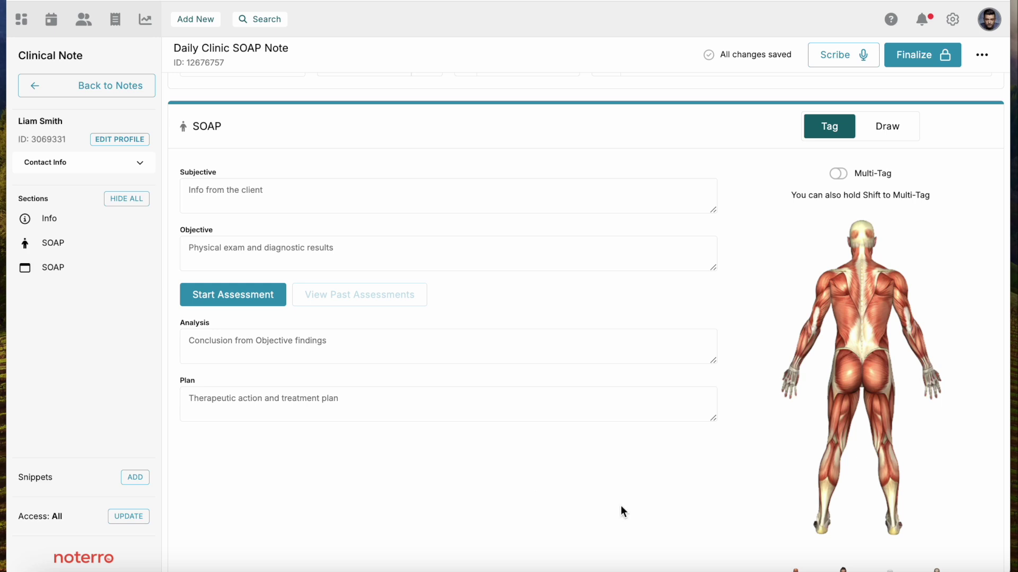
# Step: Start an Objective-note assessment and show its Add Area body-area list
pyautogui.click(254, 301)
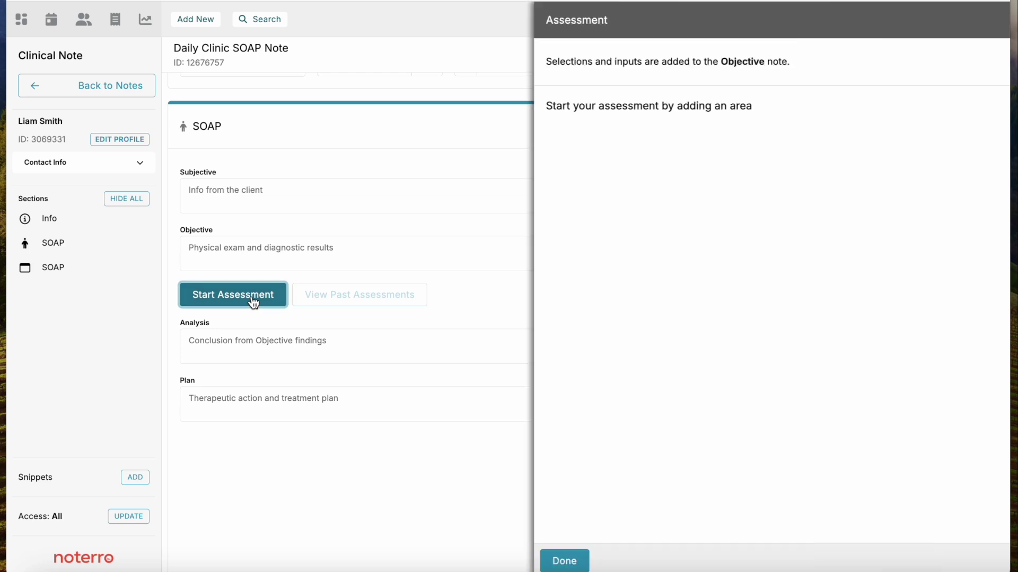
pyautogui.click(936, 75)
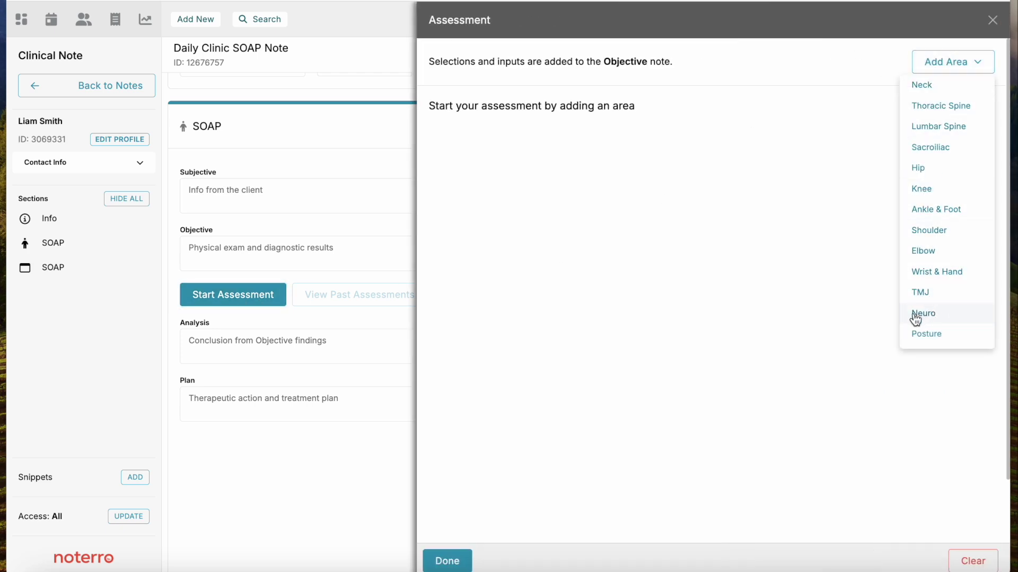
# Step: Close the Assessment panel and draw a black freehand stroke down the figure's upper back
pyautogui.click(991, 23)
pyautogui.click(891, 127)
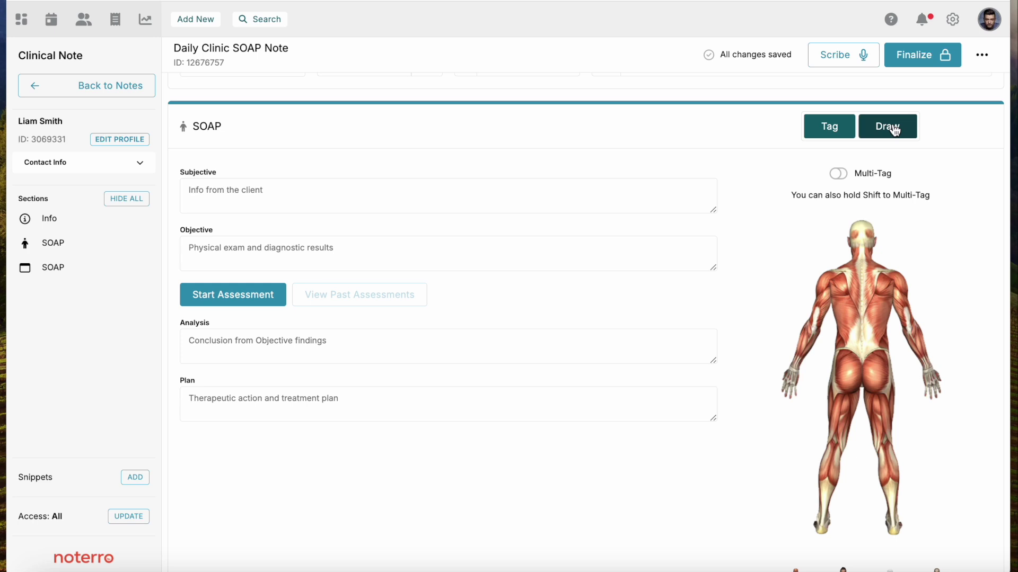
pyautogui.moveTo(843, 271); pyautogui.dragTo(860, 329)
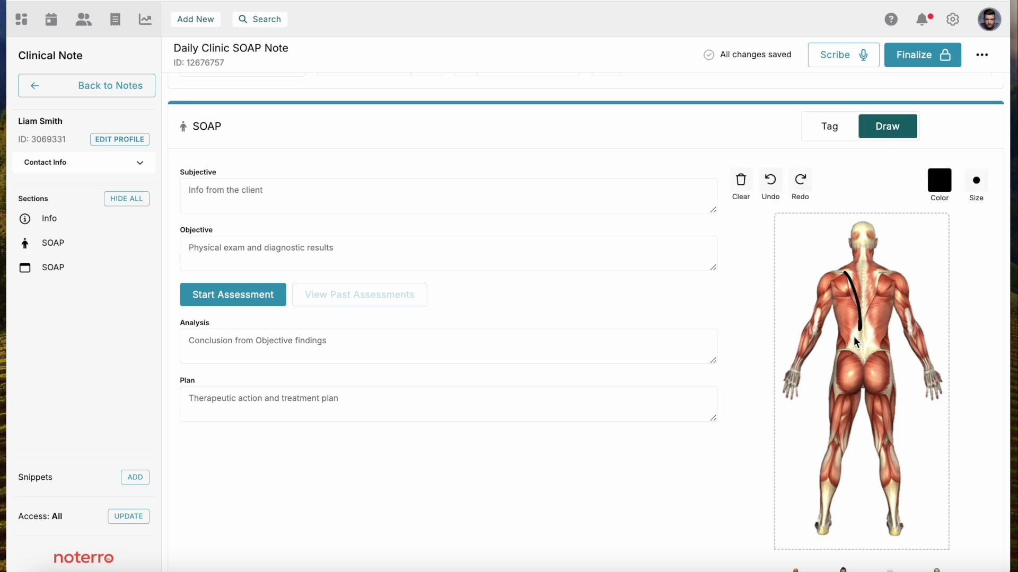
pyautogui.scroll(-2, 848, 348)
pyautogui.scroll(-2, 848, 349)
pyautogui.moveTo(917, 415)
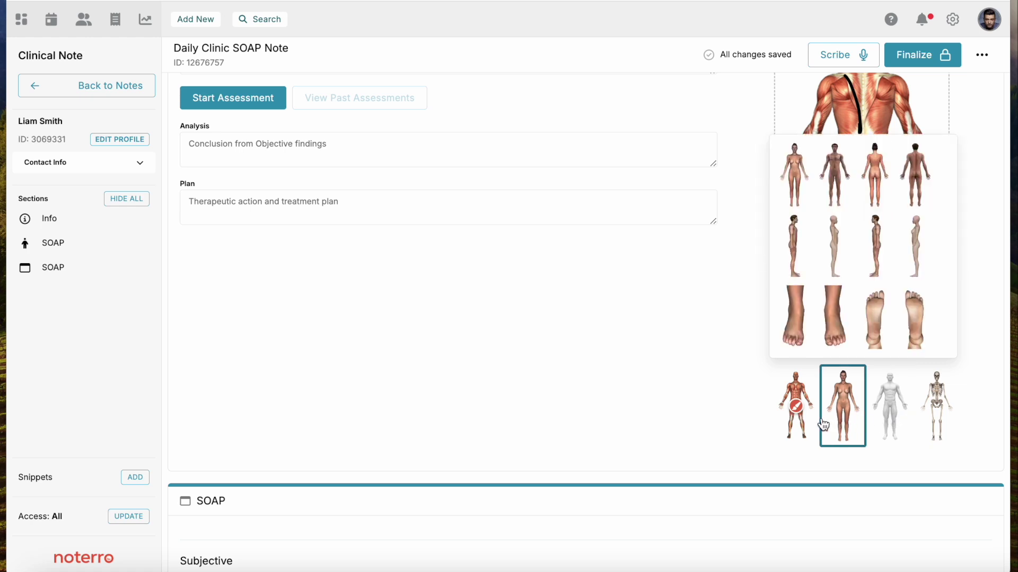
pyautogui.moveTo(804, 422)
pyautogui.scroll(3, 686, 348)
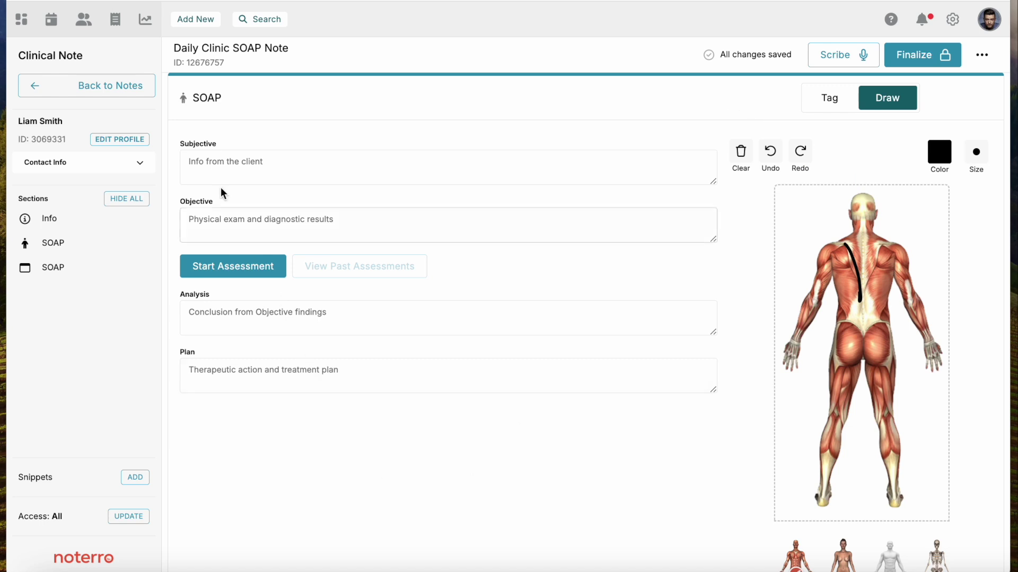
pyautogui.click(204, 169)
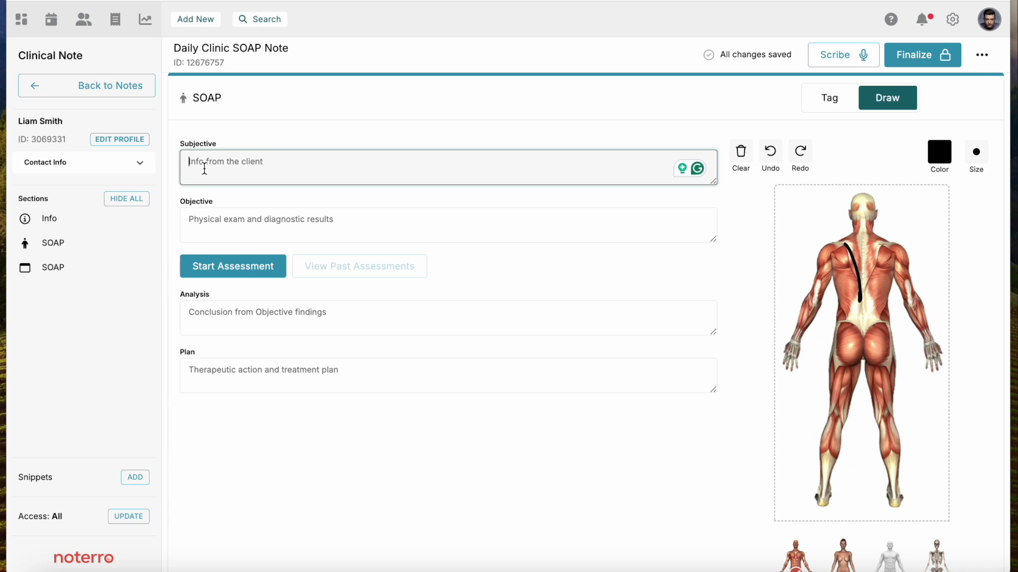
# Step: Insert the lbex snippet via /lb into Plan, listing 1. Knees to chest, 2. Can Opener
pyautogui.click(193, 367)
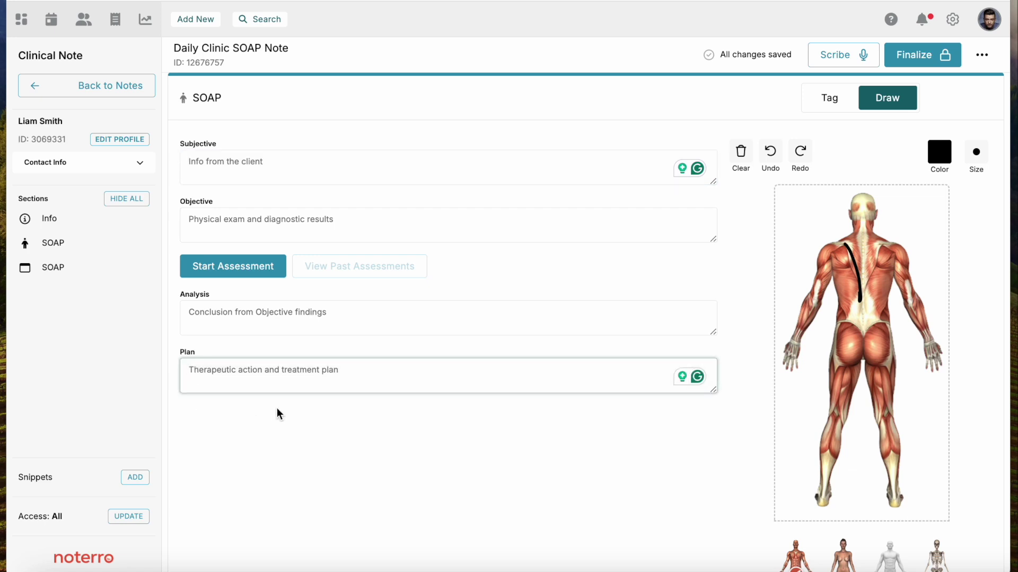
pyautogui.write('/')
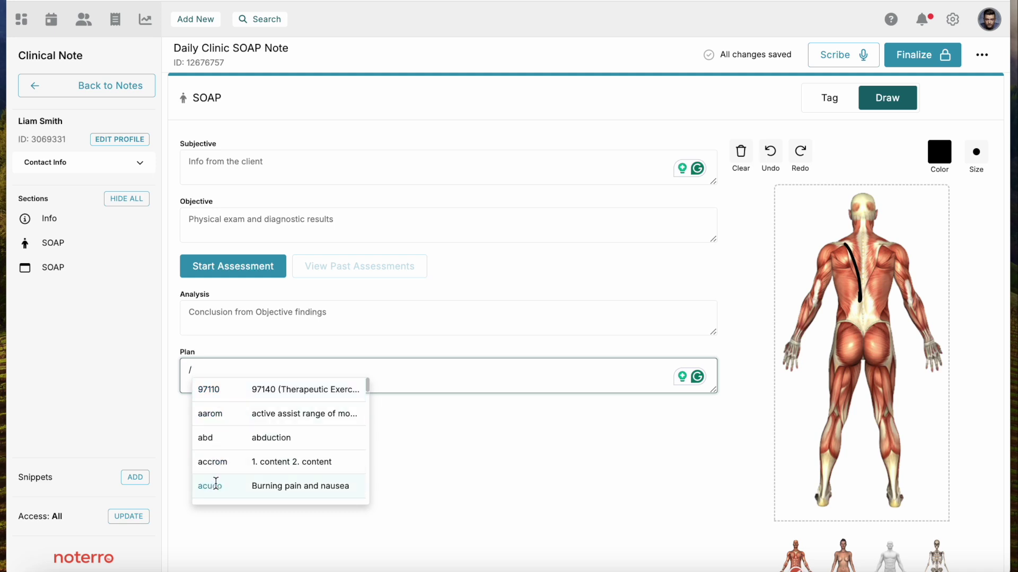
pyautogui.write('lb')
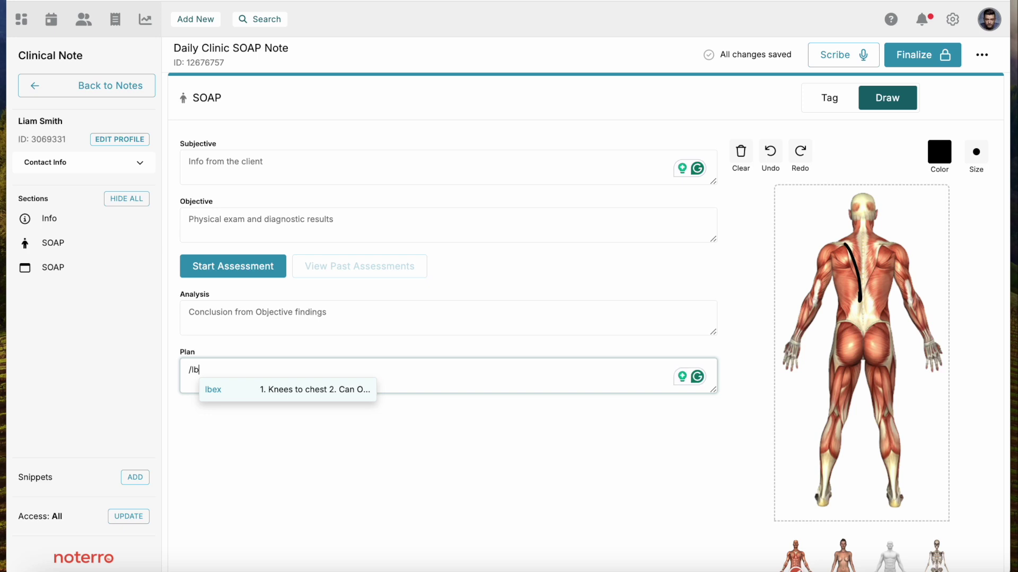
pyautogui.press('Return')
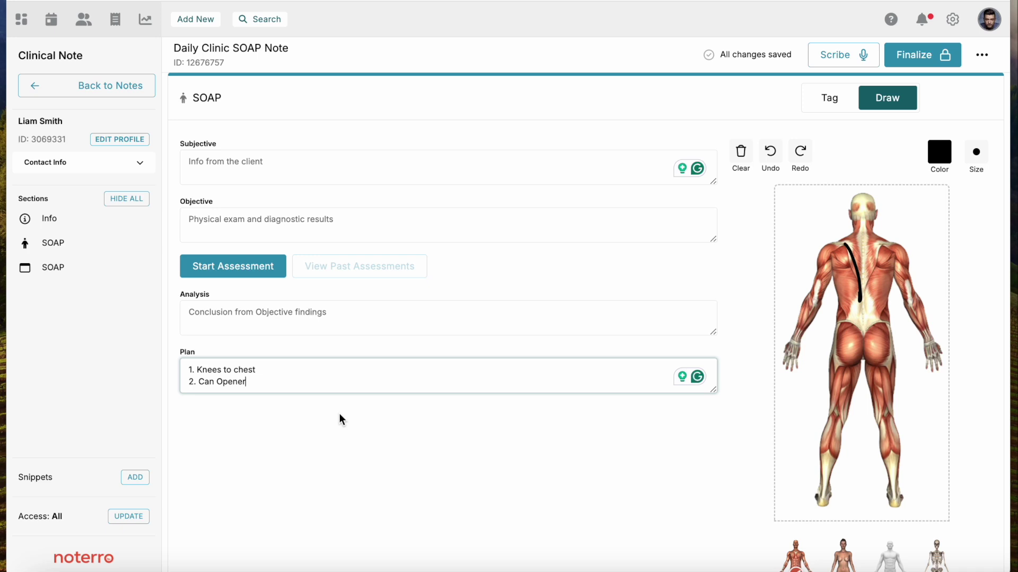
pyautogui.click(189, 157)
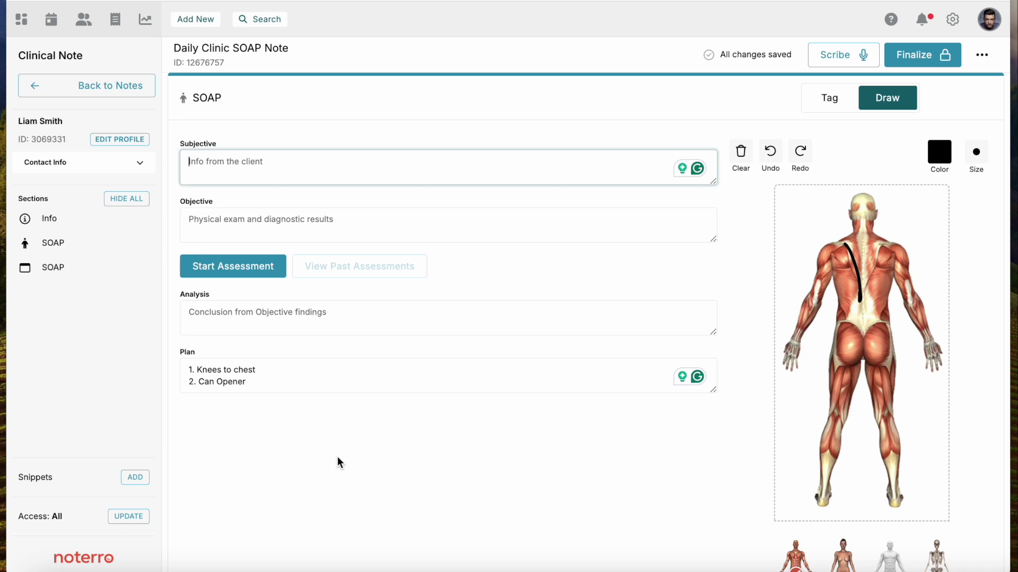
pyautogui.scroll(-4, 337, 462)
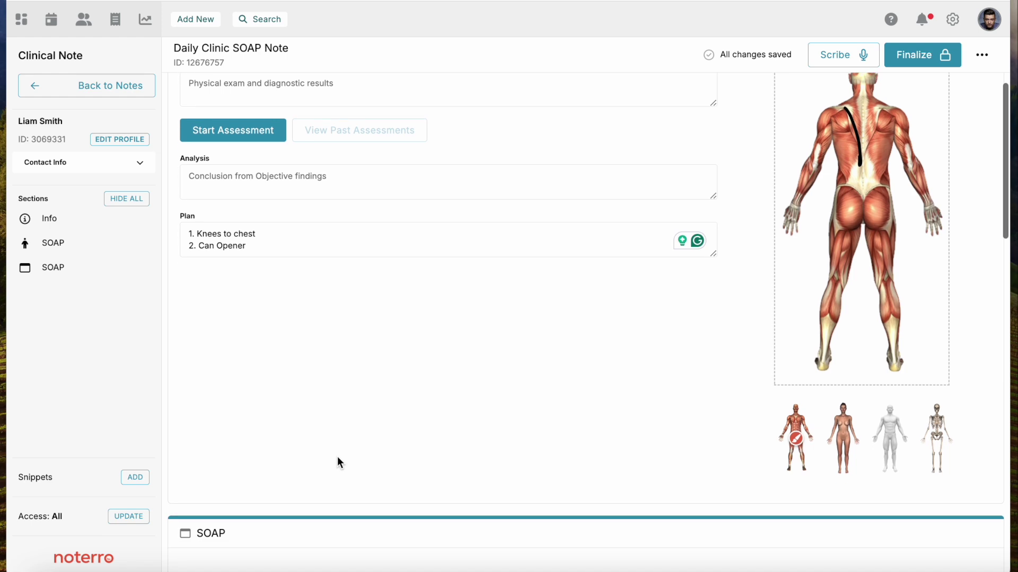
pyautogui.scroll(-4, 337, 462)
pyautogui.scroll(10, 337, 462)
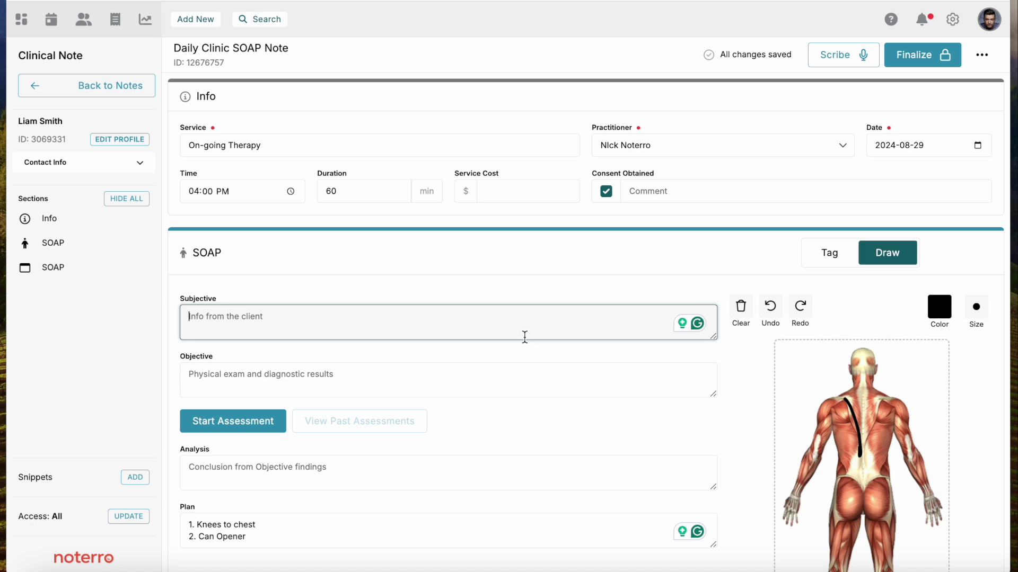
pyautogui.click(524, 337)
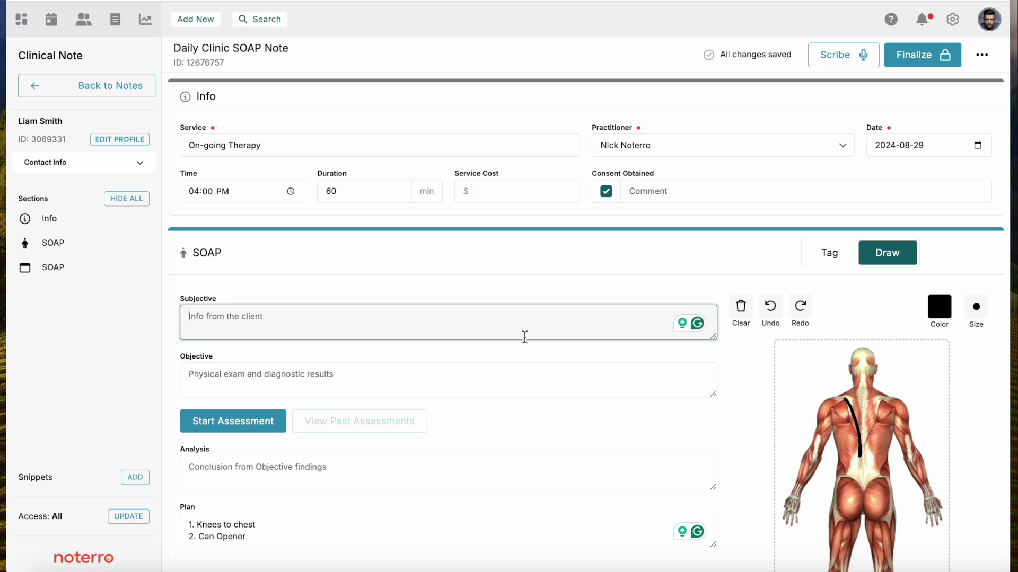